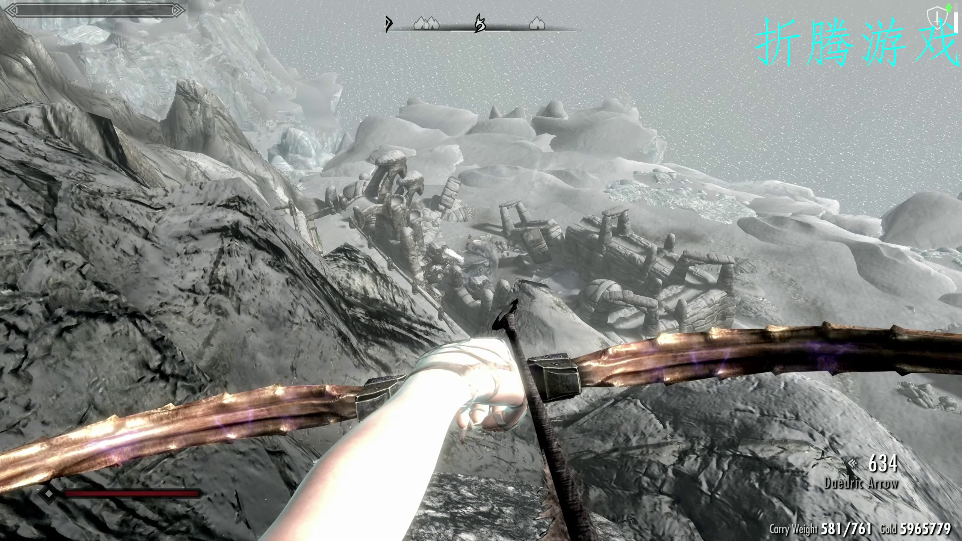
pyautogui.click(482, 270)
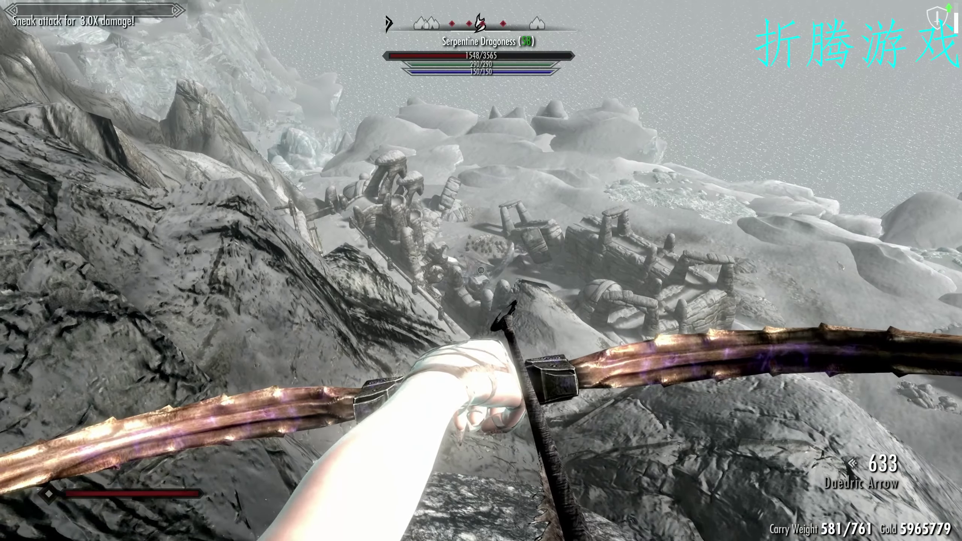
pyautogui.click(481, 270)
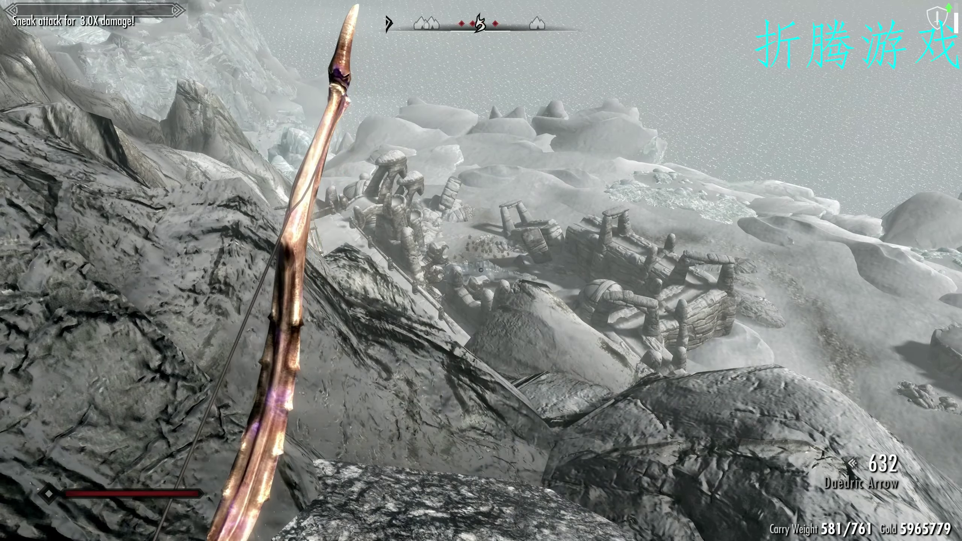
pyautogui.click(482, 270)
pyautogui.click(481, 270)
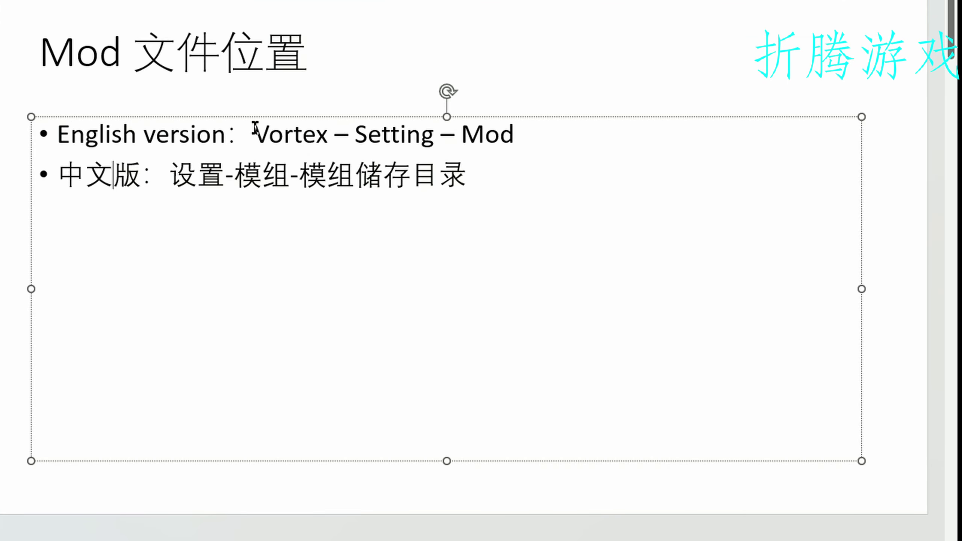
# Step: Start Vortex from the Games folder and open its mod settings with the Skyrim Special Edition mod storage directory
pyautogui.moveTo(256, 133); pyautogui.dragTo(455, 134)
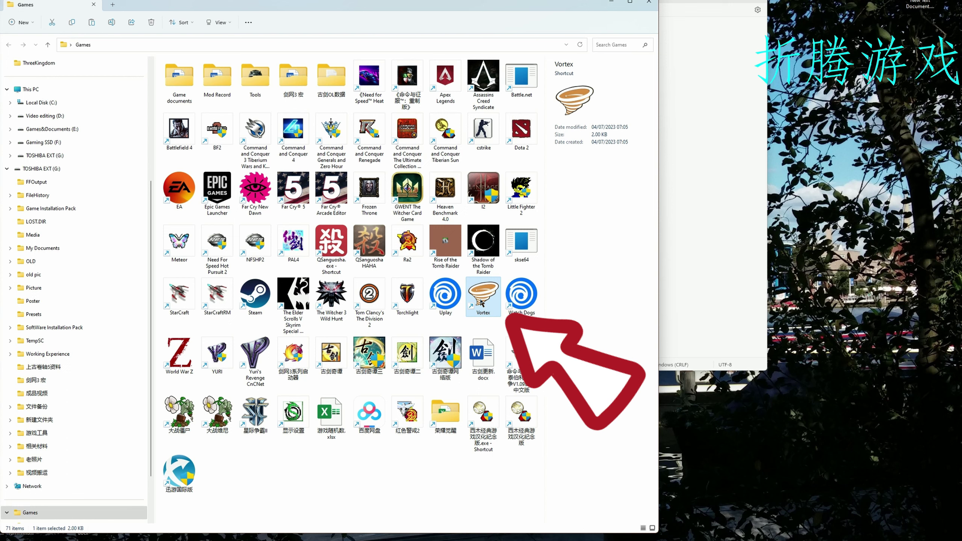
pyautogui.doubleClick(480, 302)
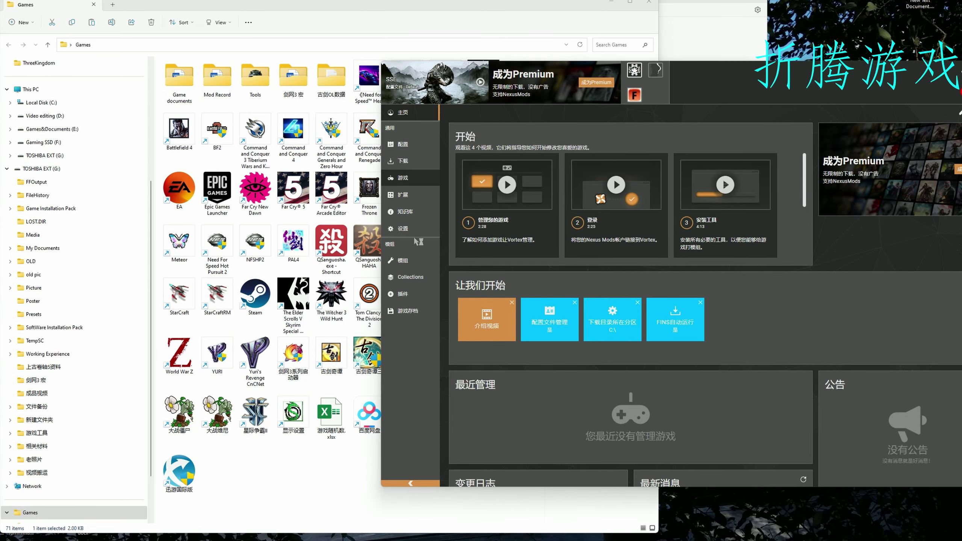
pyautogui.click(414, 265)
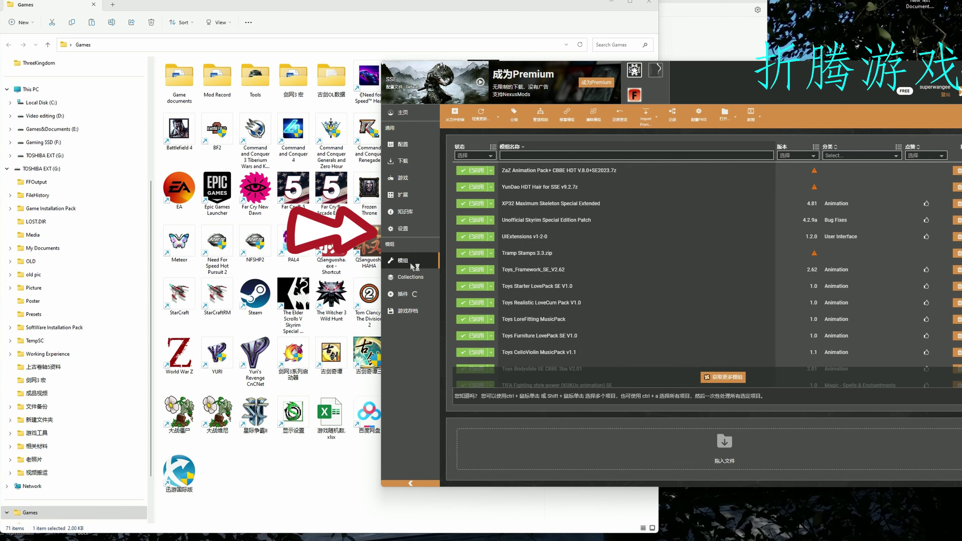
pyautogui.click(408, 229)
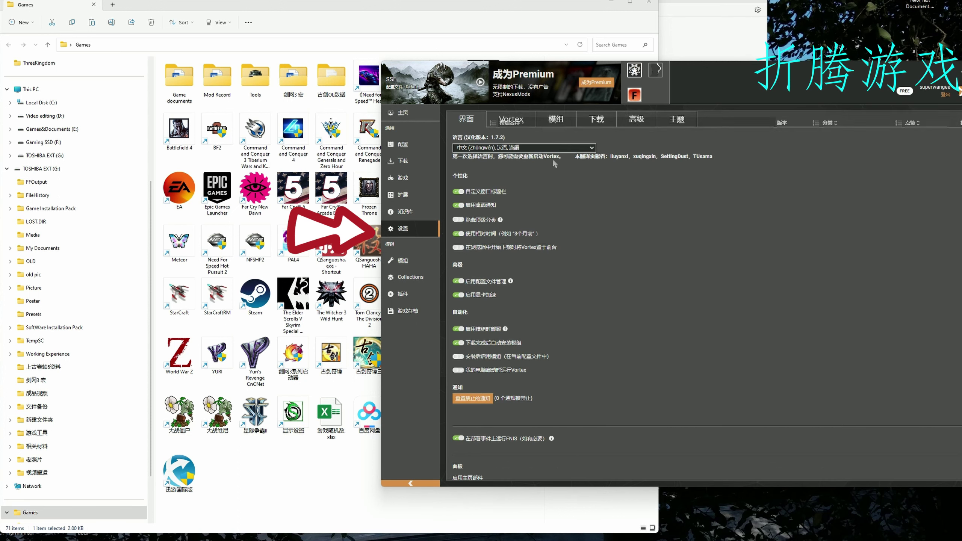
pyautogui.click(556, 120)
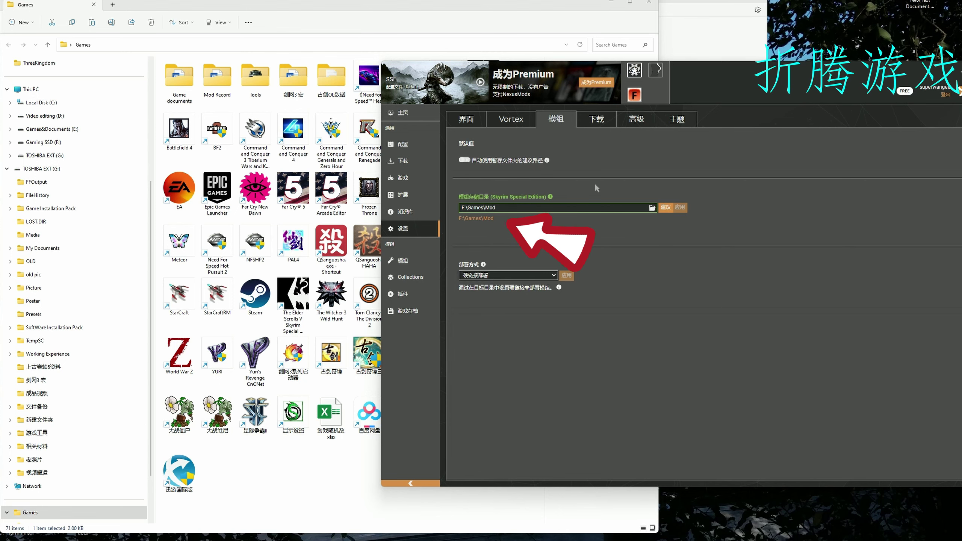
# Step: From the mod storage link, copy the Mod folder in F:\Games into the 上古卷轴5资料 folder on TOSHIBA EXT (G:)
pyautogui.click(473, 219)
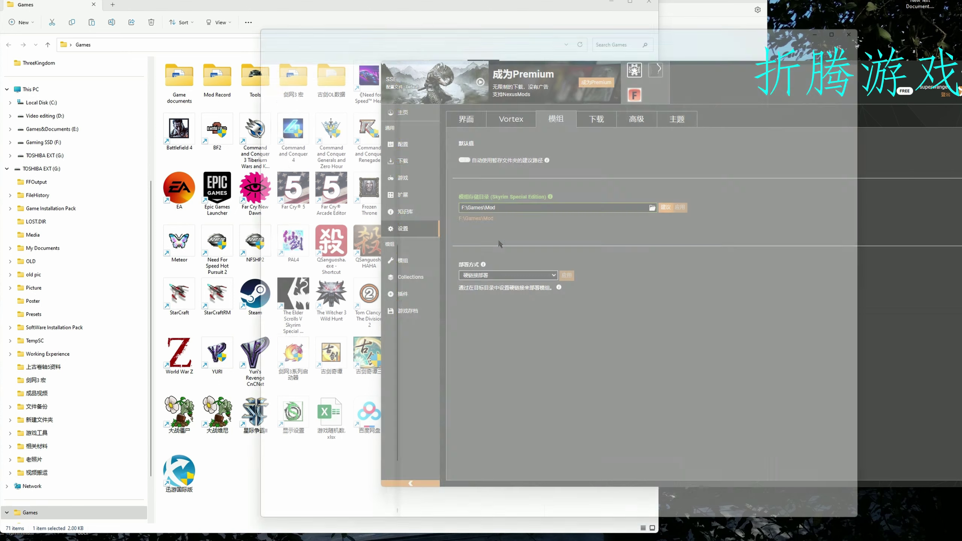
pyautogui.click(386, 55)
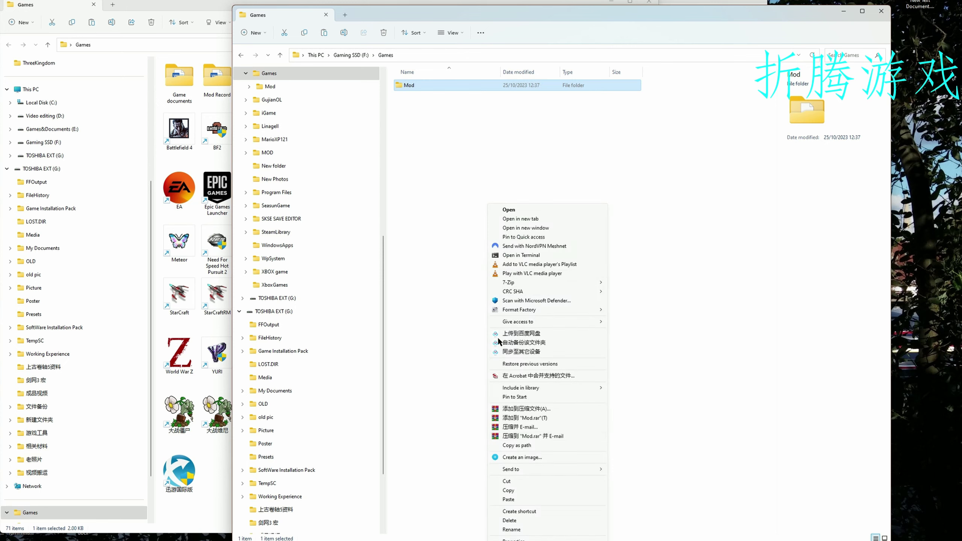
pyautogui.click(508, 491)
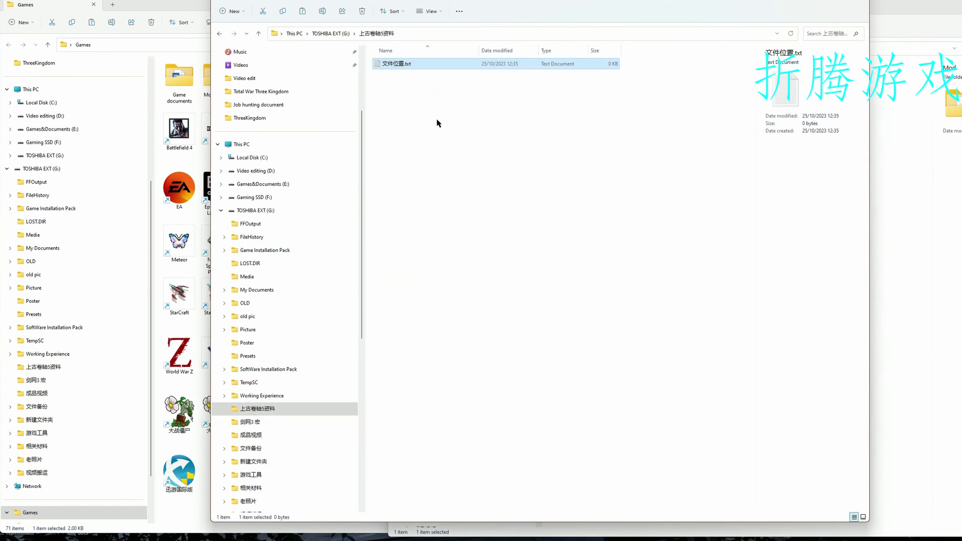
pyautogui.rightClick(437, 120)
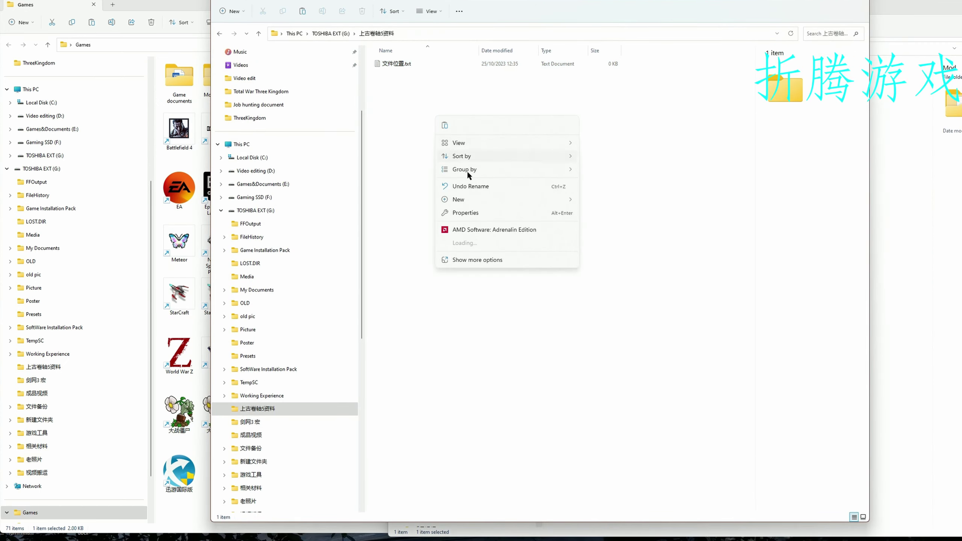
pyautogui.click(401, 129)
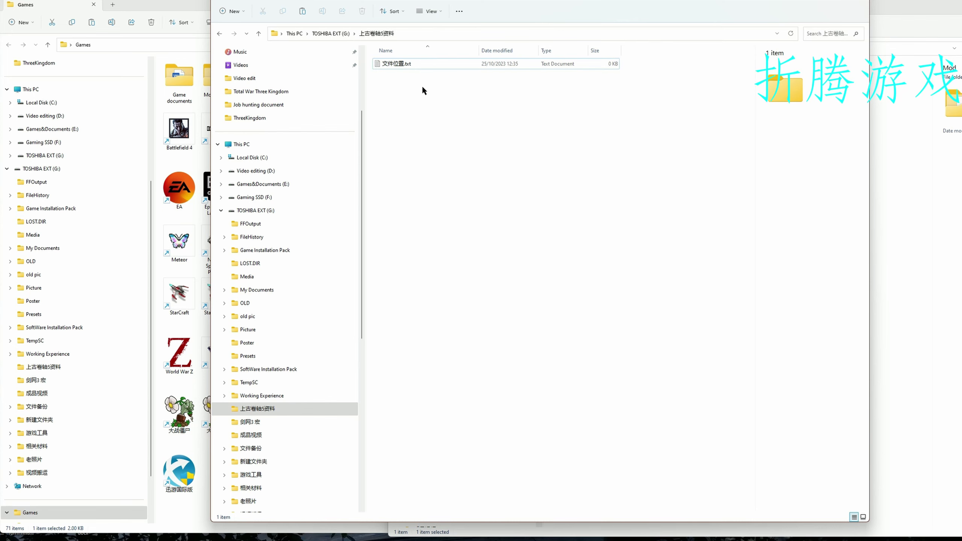
pyautogui.hotkey('ctrl', 'v')
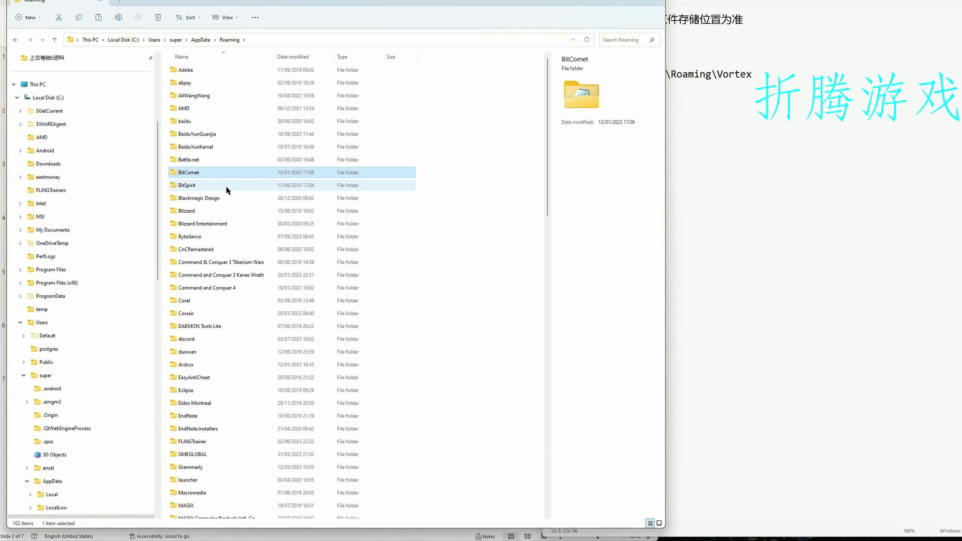
# Step: Copy the Vortex settings folder from AppData\Roaming into the 上古卷轴5资料 folder on TOSHIBA EXT (G:)
pyautogui.press('v')
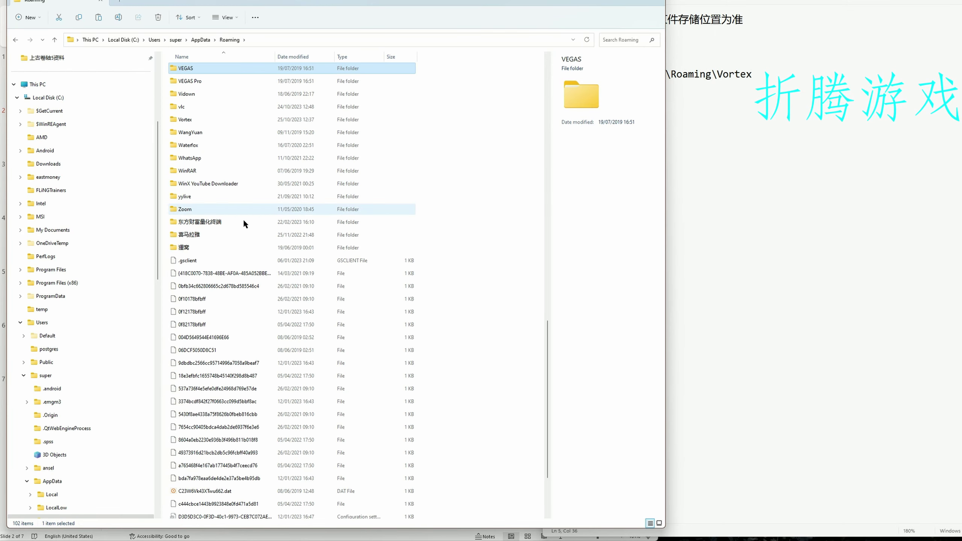
pyautogui.click(194, 123)
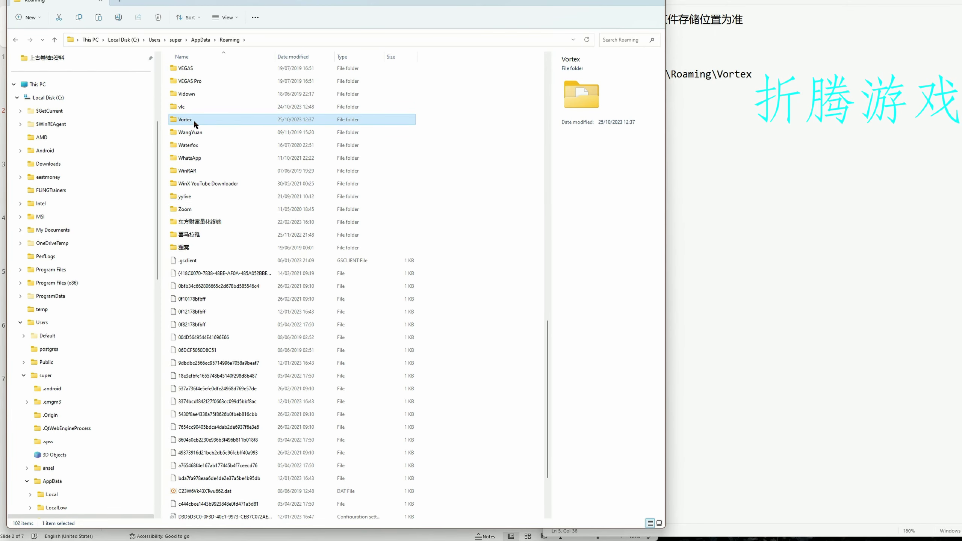
pyautogui.click(780, 215)
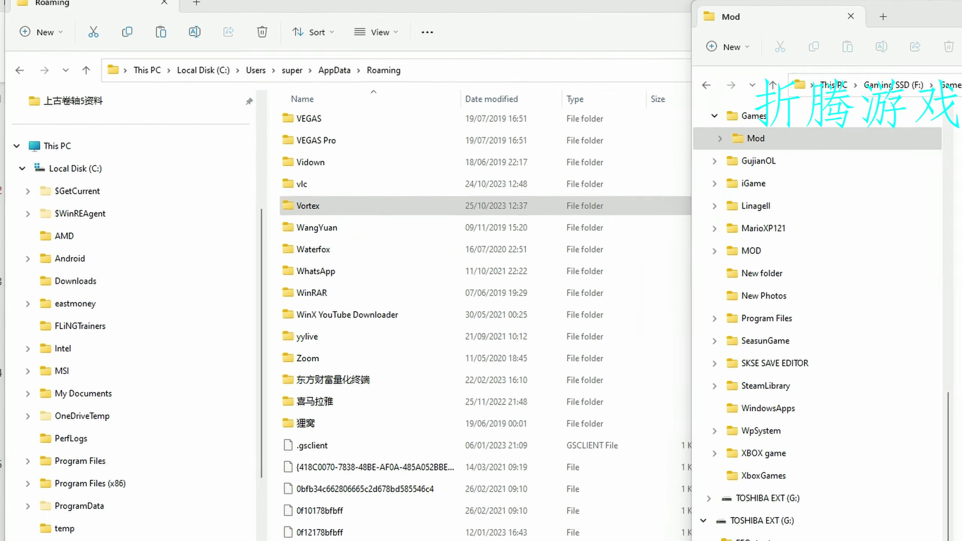
pyautogui.moveTo(586, 523)
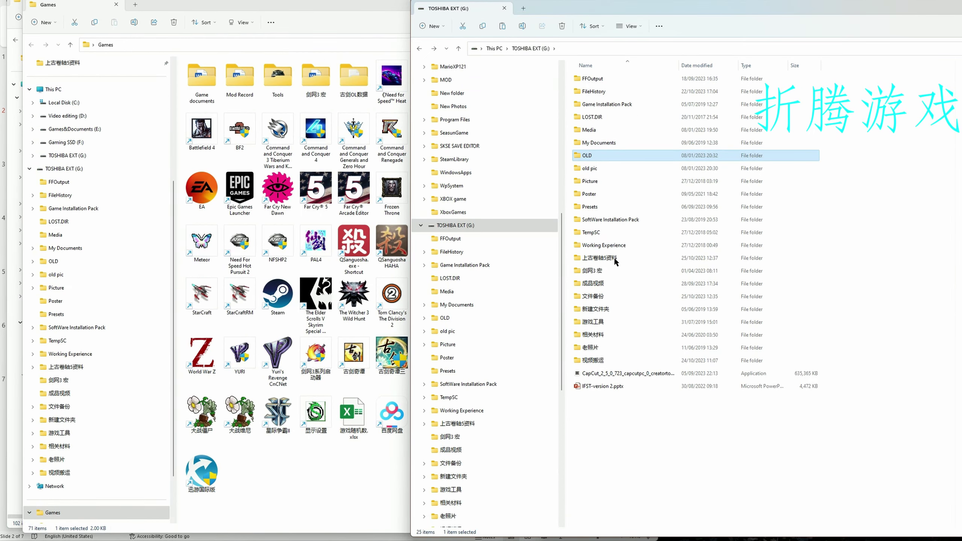
pyautogui.doubleClick(614, 260)
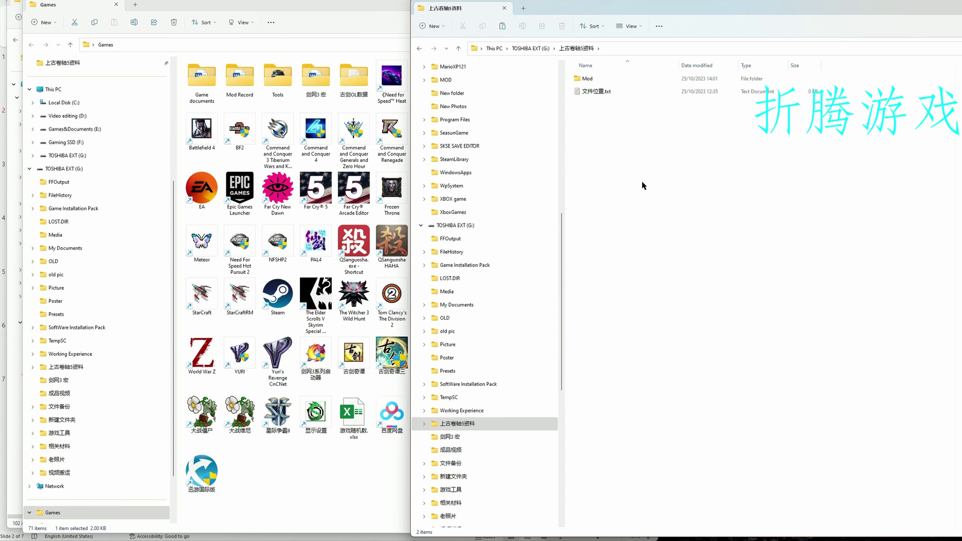
pyautogui.hotkey('ctrl', 'v')
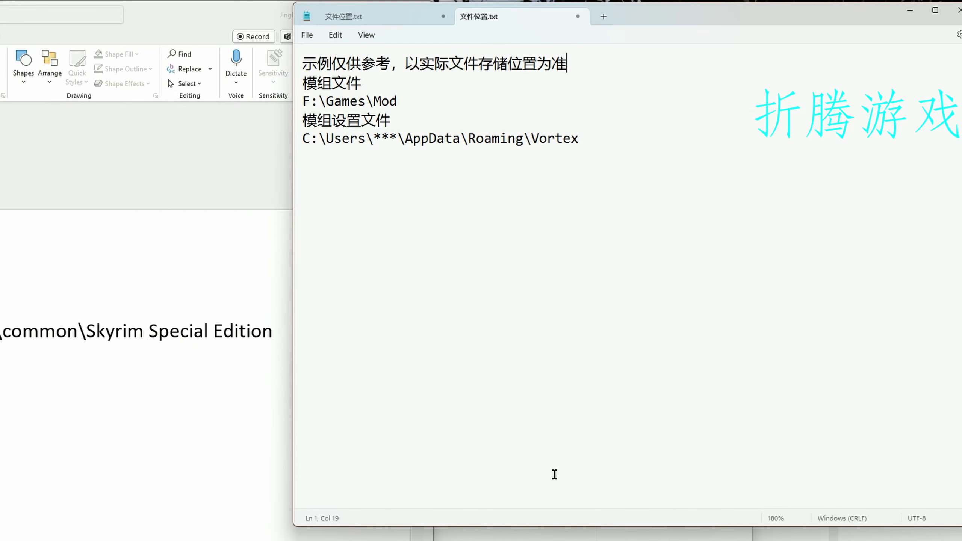
# Step: Enlarge the 文件位置.txt notes window and examine the user-name placeholder in the Vortex settings path
pyautogui.moveTo(534, 526); pyautogui.dragTo(534, 540)
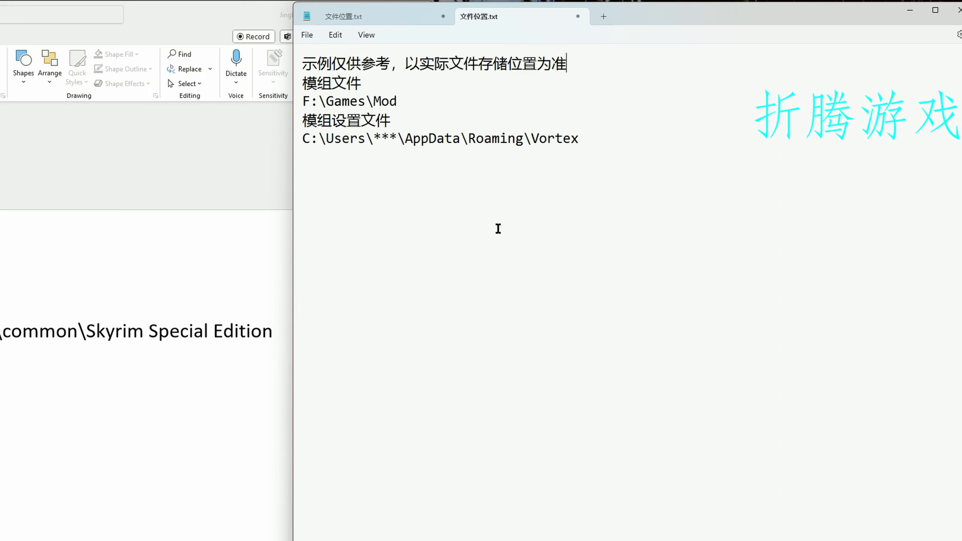
pyautogui.moveTo(374, 134); pyautogui.dragTo(393, 137)
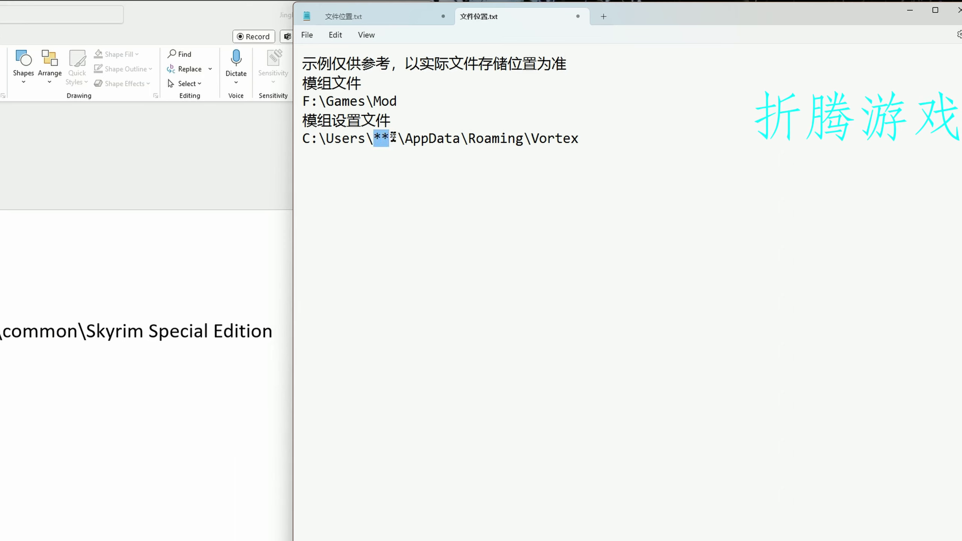
pyautogui.click(413, 198)
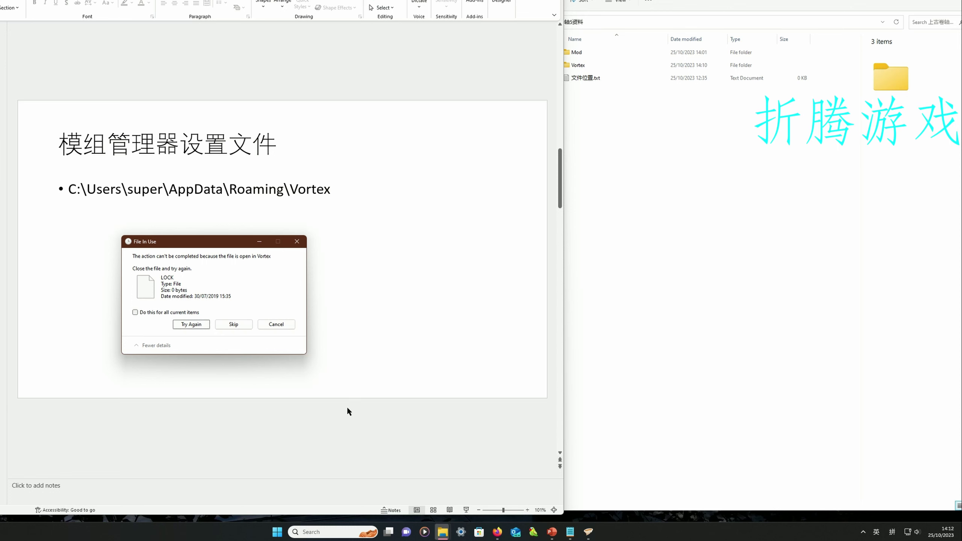
# Step: Close Vortex and retry copying its locked settings files, applying the choice to all current items
pyautogui.click(588, 532)
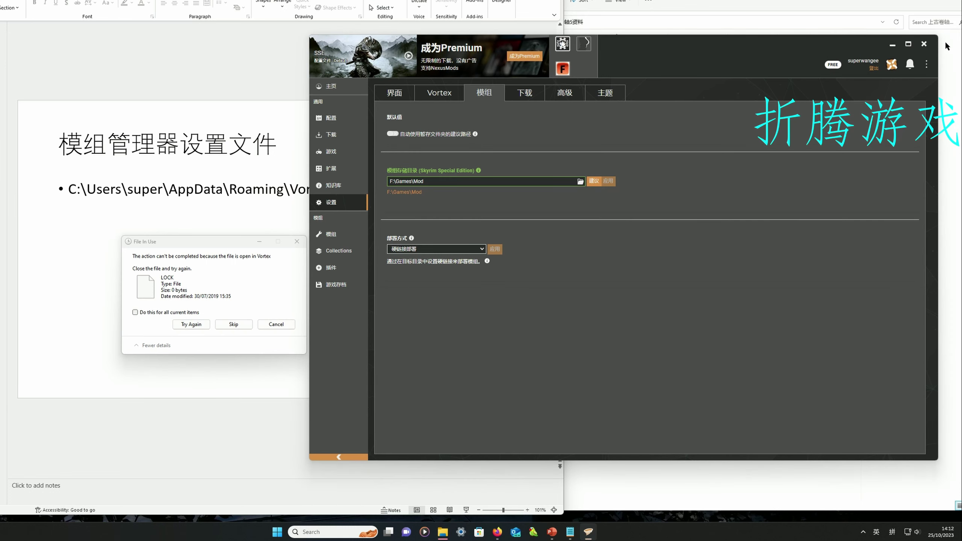
pyautogui.click(923, 43)
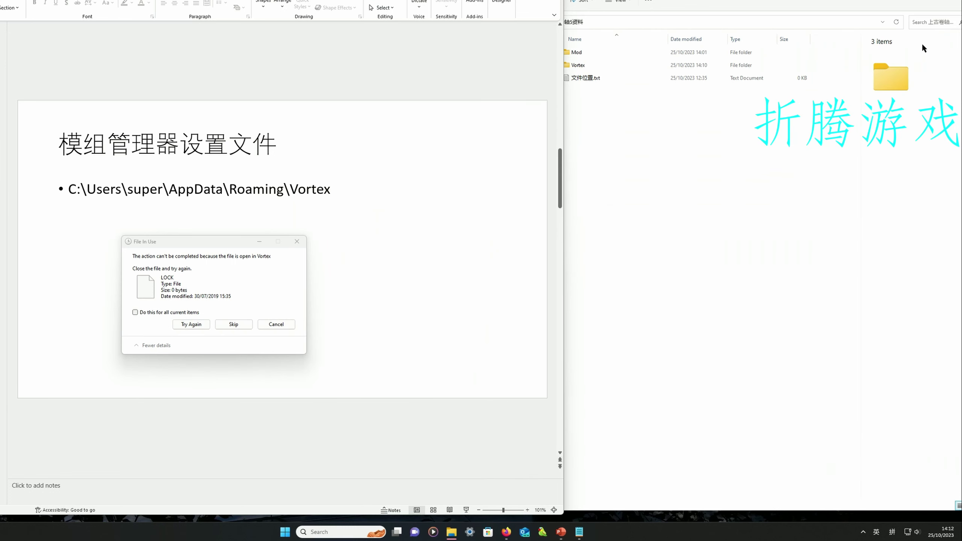
pyautogui.click(165, 313)
pyautogui.click(191, 324)
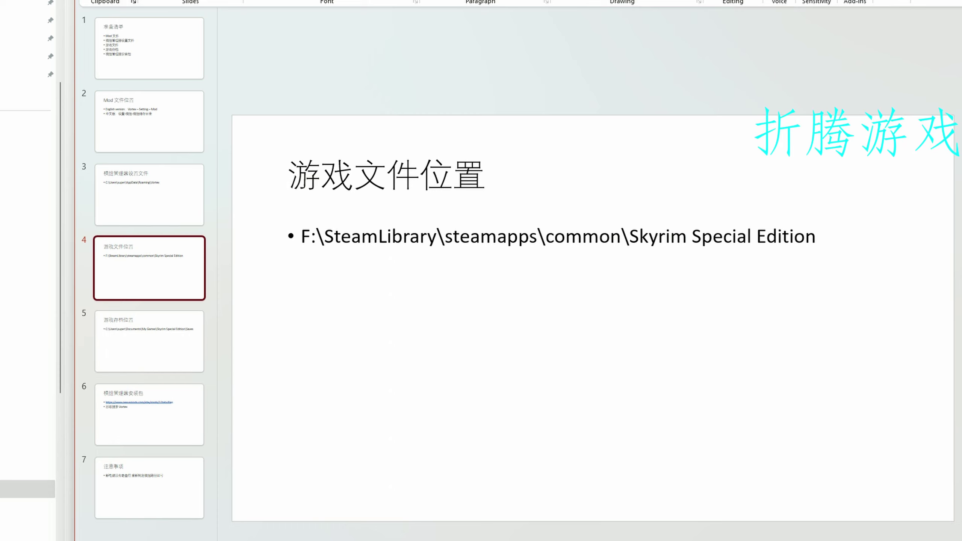
# Step: Switch to Steam and open the installed-files properties of The Elder Scrolls V: Skyrim Special Edition
pyautogui.hotkey('alt', 'Tab')
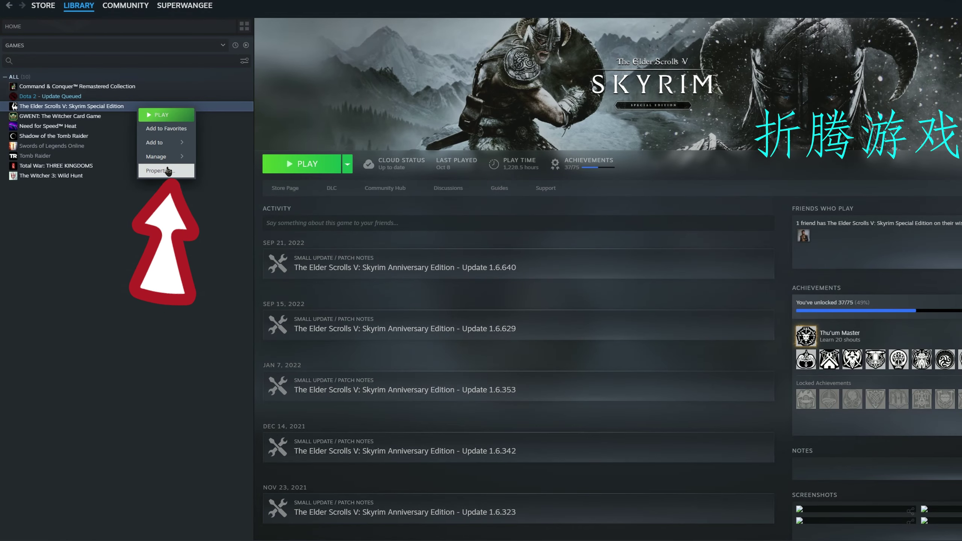
pyautogui.click(159, 171)
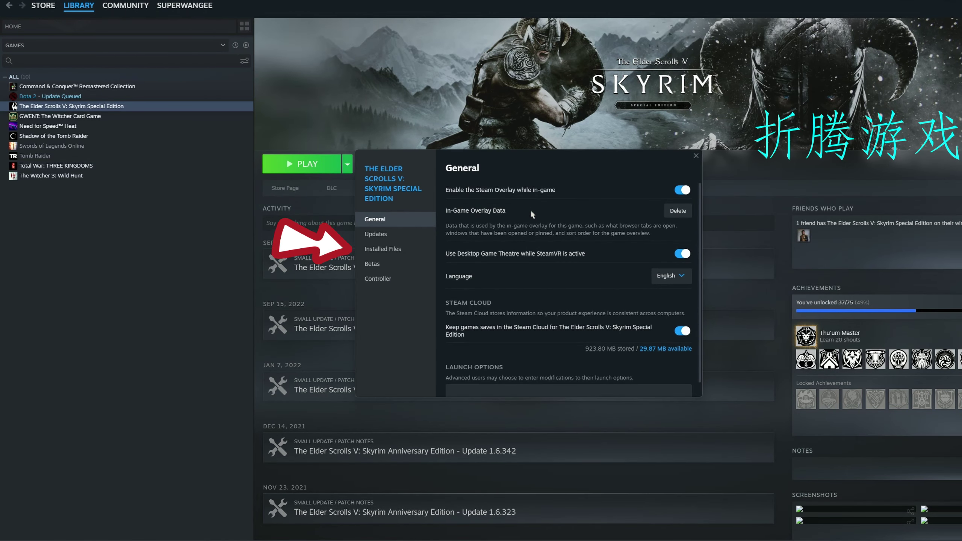
pyautogui.click(402, 235)
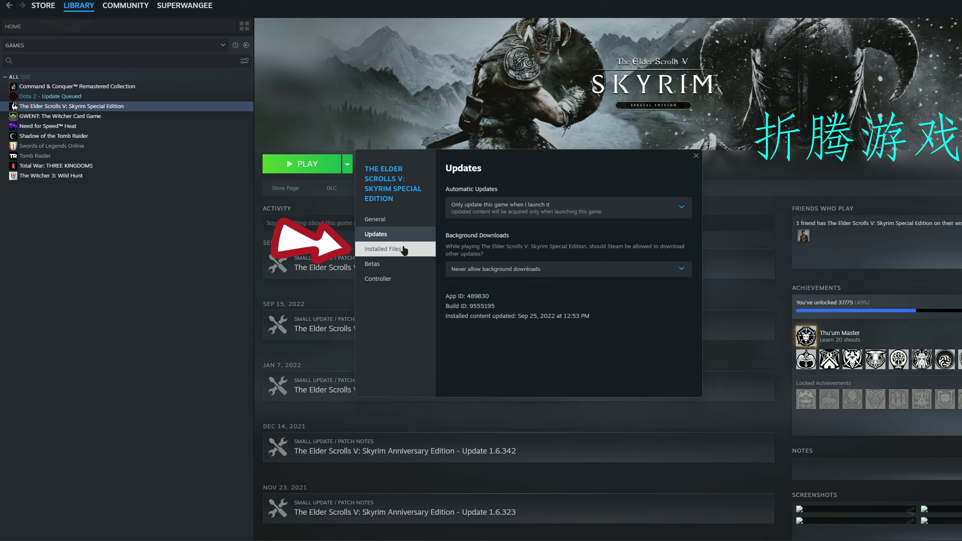
pyautogui.click(405, 249)
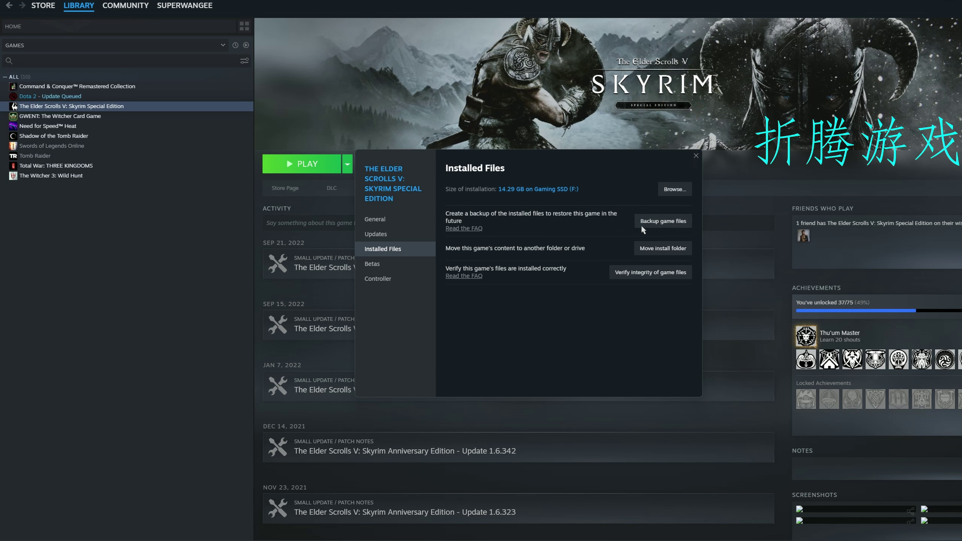
# Step: Select the Skyrim Special Edition game folder in steamapps\common and switch to the 上古卷轴5资料 backup folder
pyautogui.moveTo(539, 538)
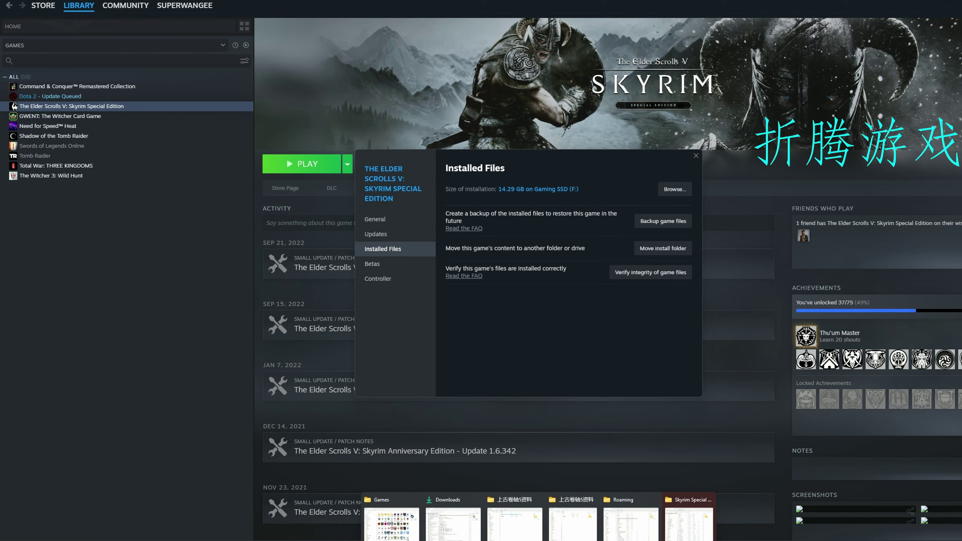
pyautogui.click(677, 534)
pyautogui.click(230, 36)
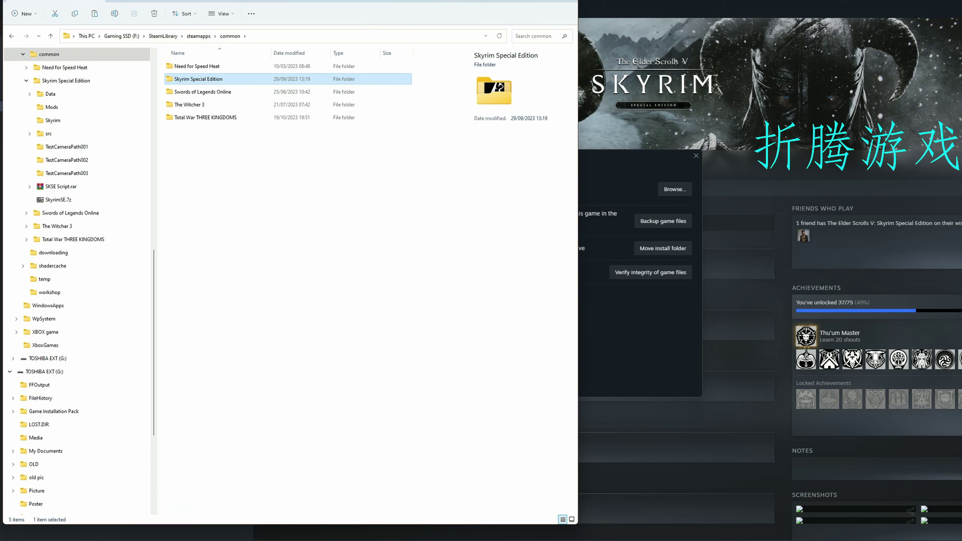
pyautogui.moveTo(536, 534)
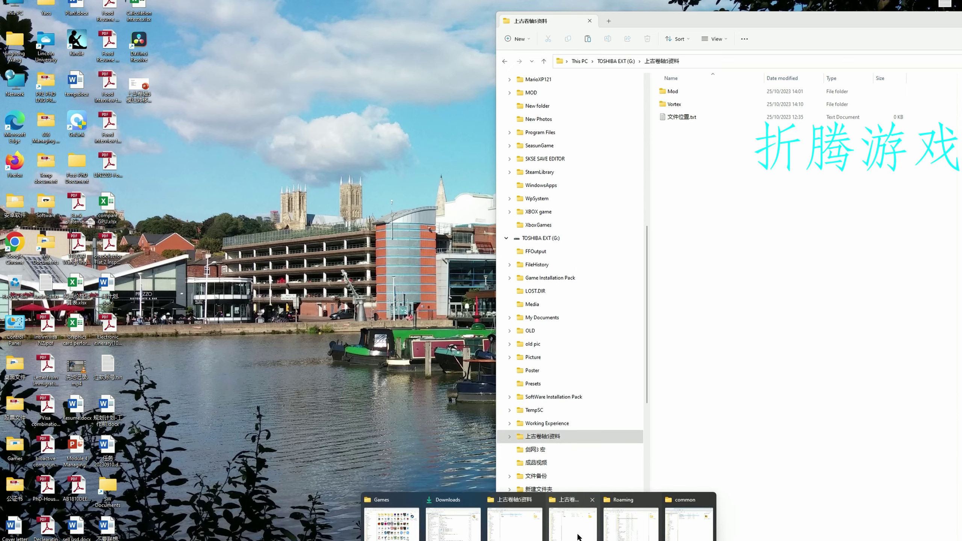
pyautogui.click(579, 517)
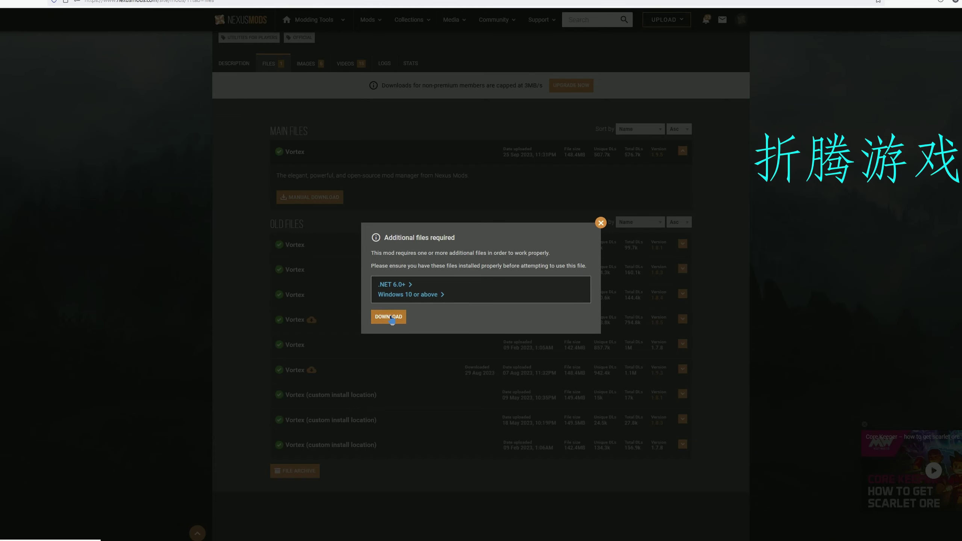
# Step: Download the Vortex installer from Nexus Mods with the free slow option and copy Vortex-1-1-9-5-1695634295.exe from the Downloads folder
pyautogui.click(388, 317)
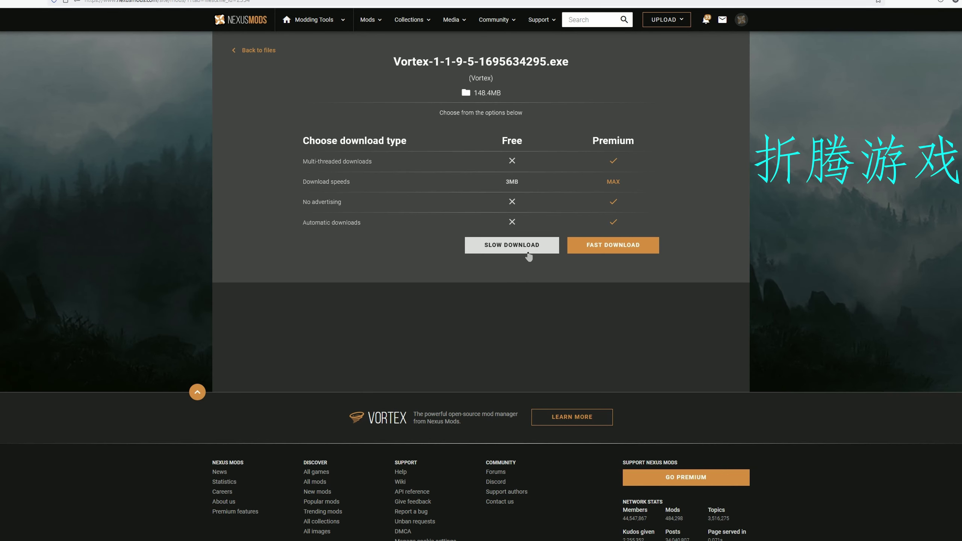
pyautogui.click(531, 246)
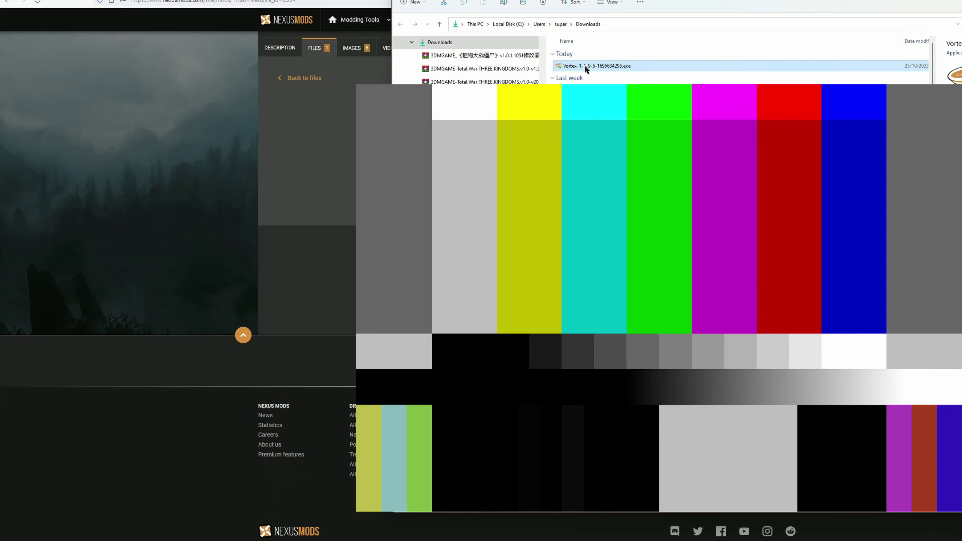
pyautogui.rightClick(586, 68)
pyautogui.click(572, 68)
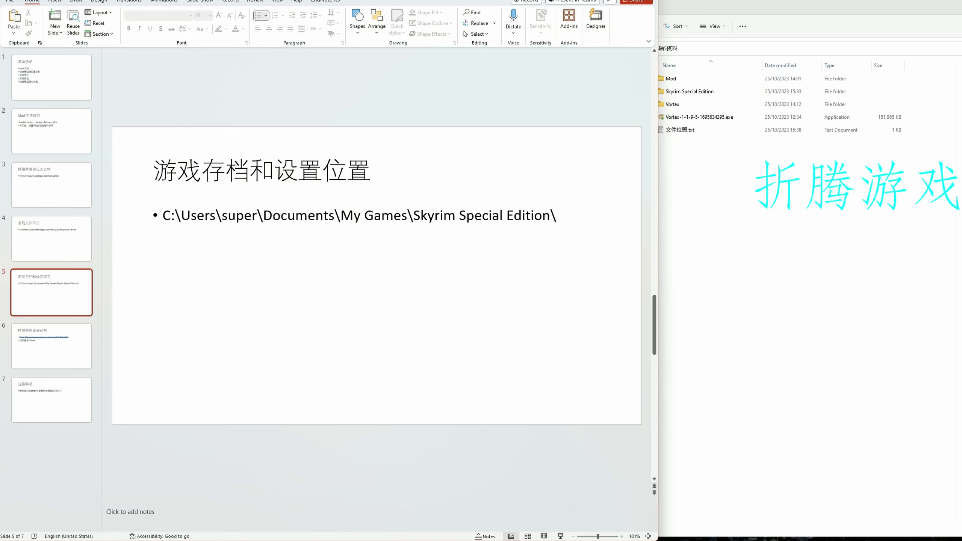
# Step: Go up to the My Games folder in Documents and select its Skyrim Special Edition folder of saves and settings
pyautogui.press('super+Down')
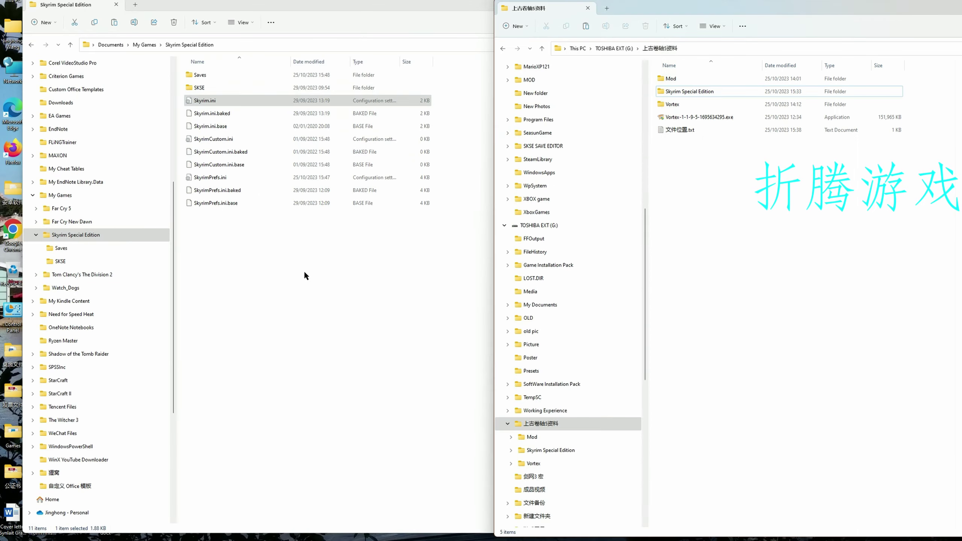
pyautogui.moveTo(305, 275); pyautogui.dragTo(211, 51)
pyautogui.click(154, 44)
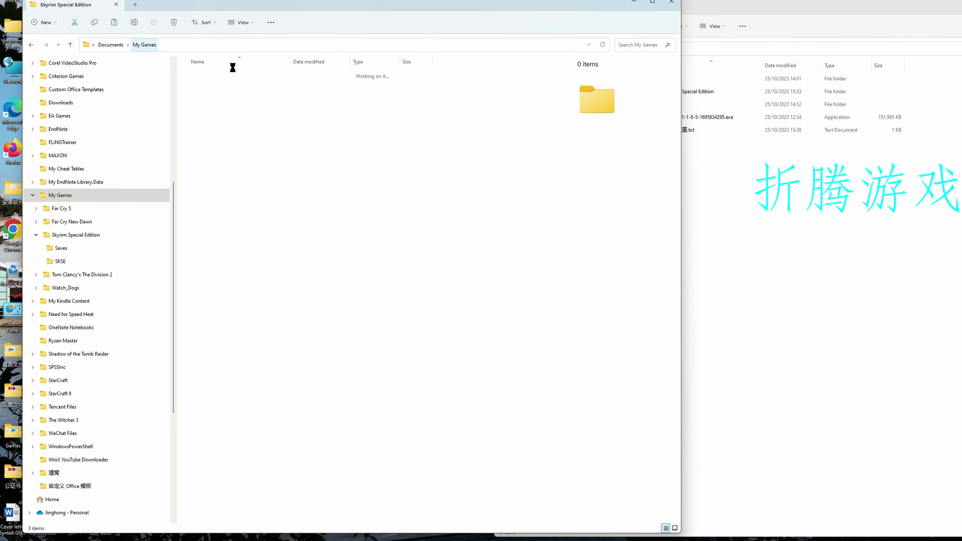
pyautogui.click(266, 99)
pyautogui.click(286, 167)
pyautogui.click(286, 99)
pyautogui.click(748, 179)
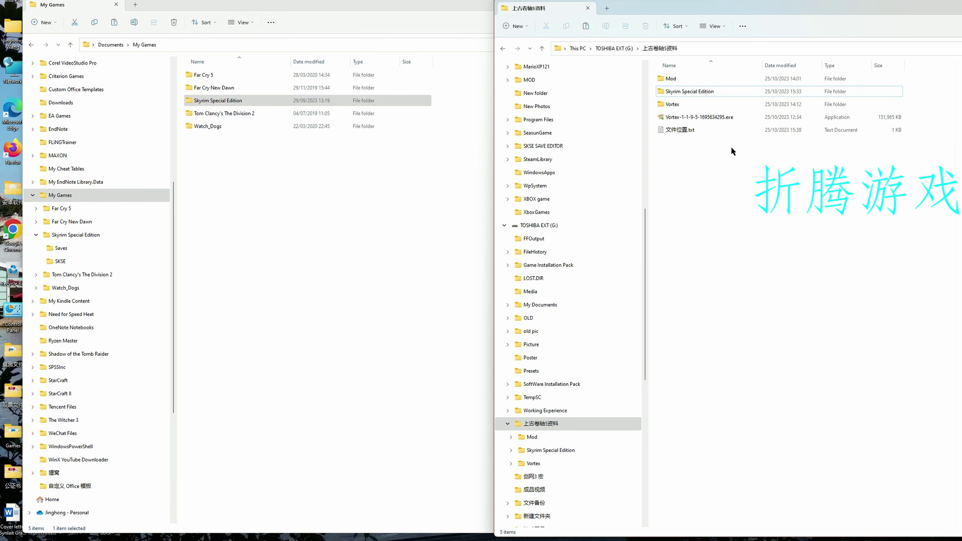
pyautogui.click(387, 162)
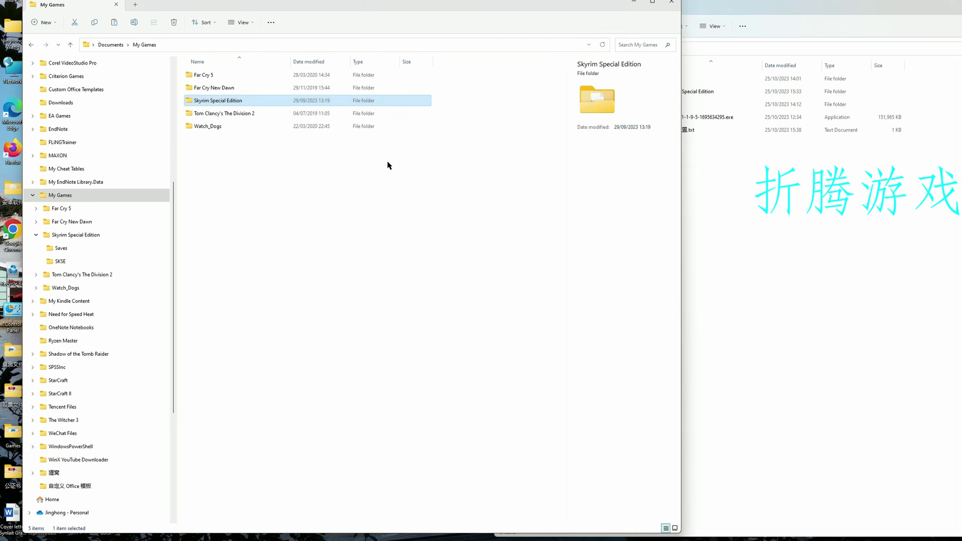
# Step: Create a new folder named 设置和存档 in the 上古卷轴5资料 backup folder
pyautogui.rightClick(760, 173)
pyautogui.moveTo(826, 247)
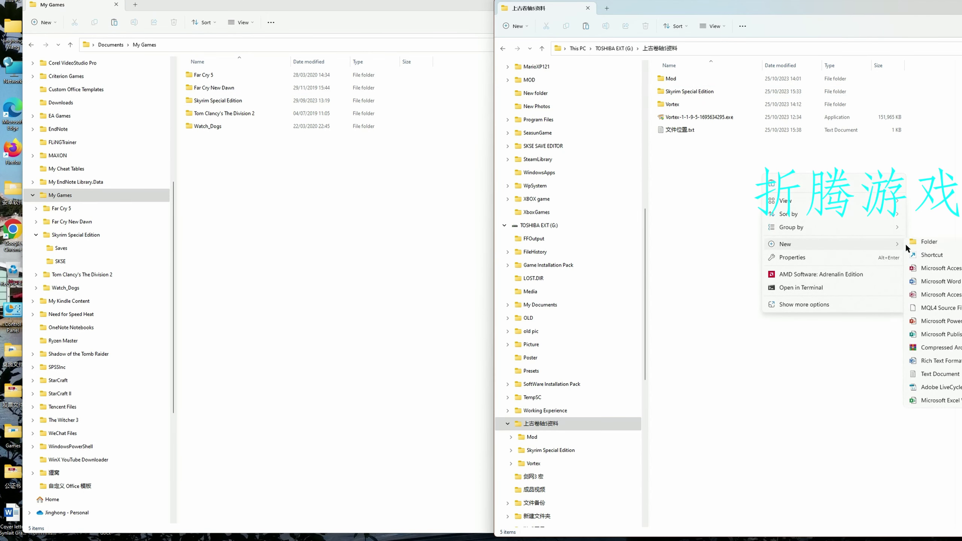
pyautogui.click(926, 246)
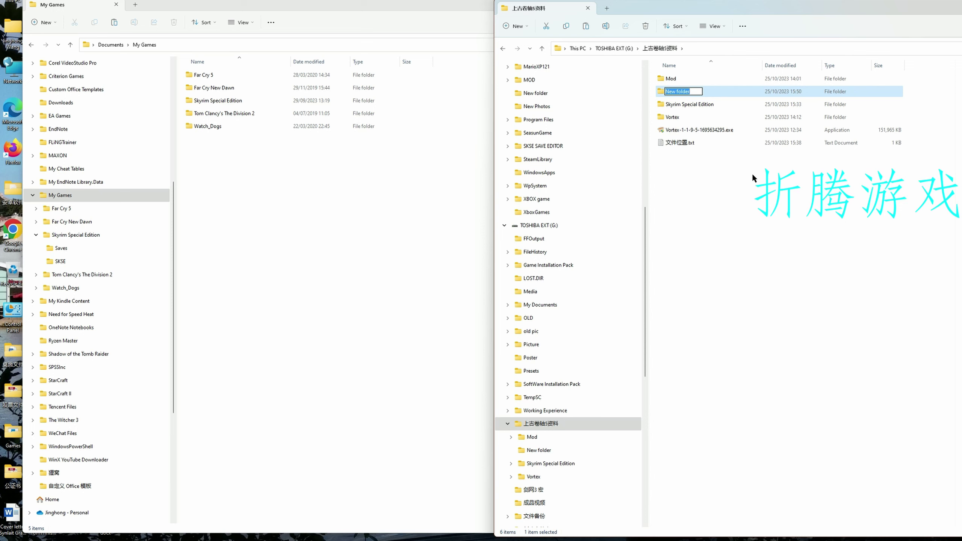
pyautogui.write('s')
pyautogui.write('设置')
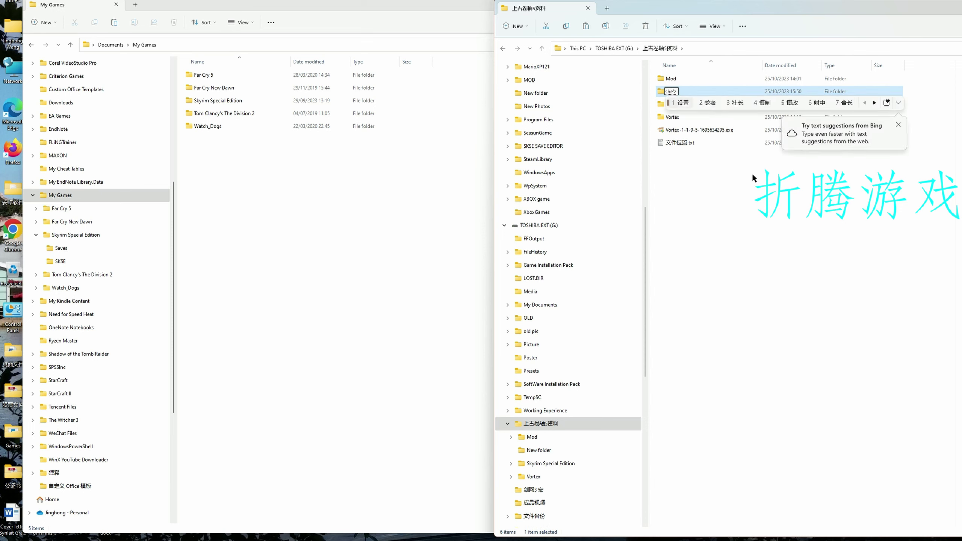
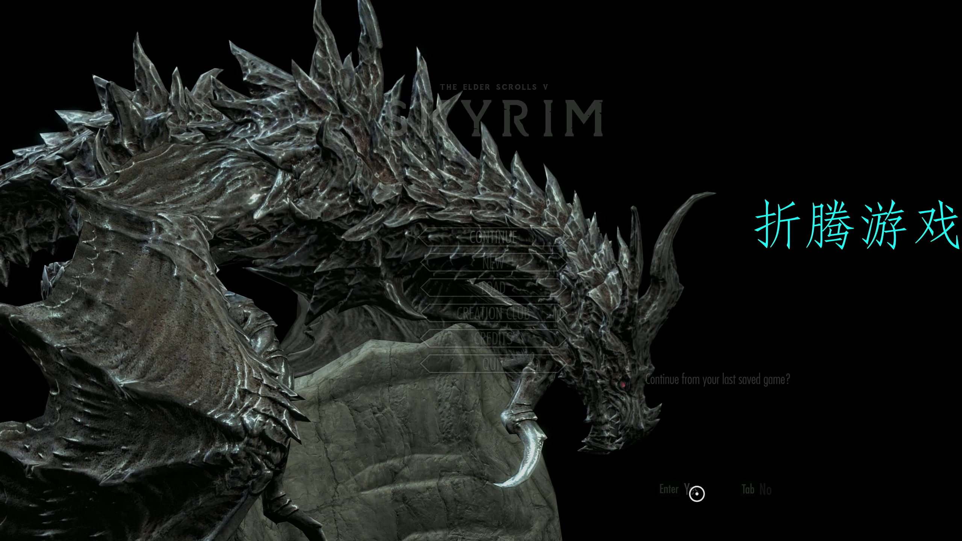
# Step: Continue Skyrim from the last saved game and save the current progress through the game's system page
pyautogui.click(697, 494)
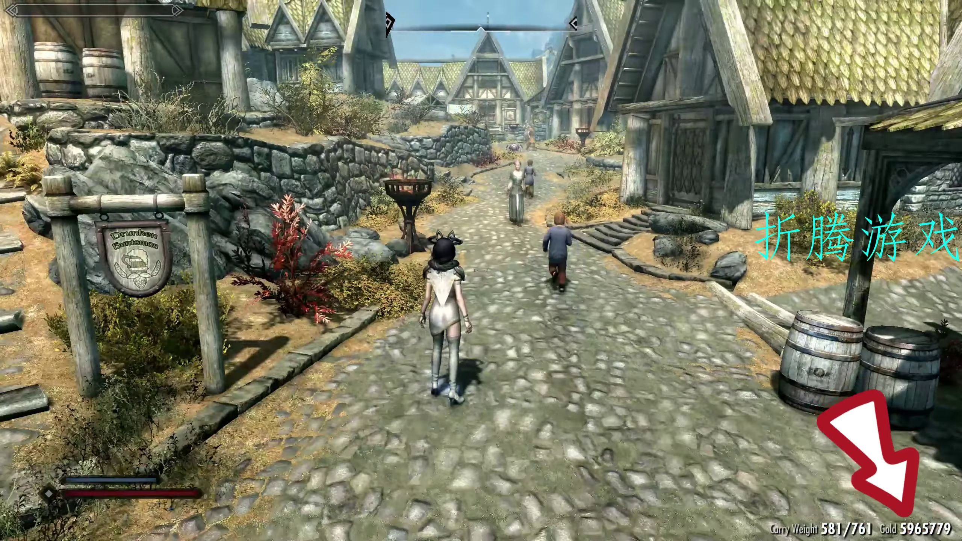
pyautogui.press('j')
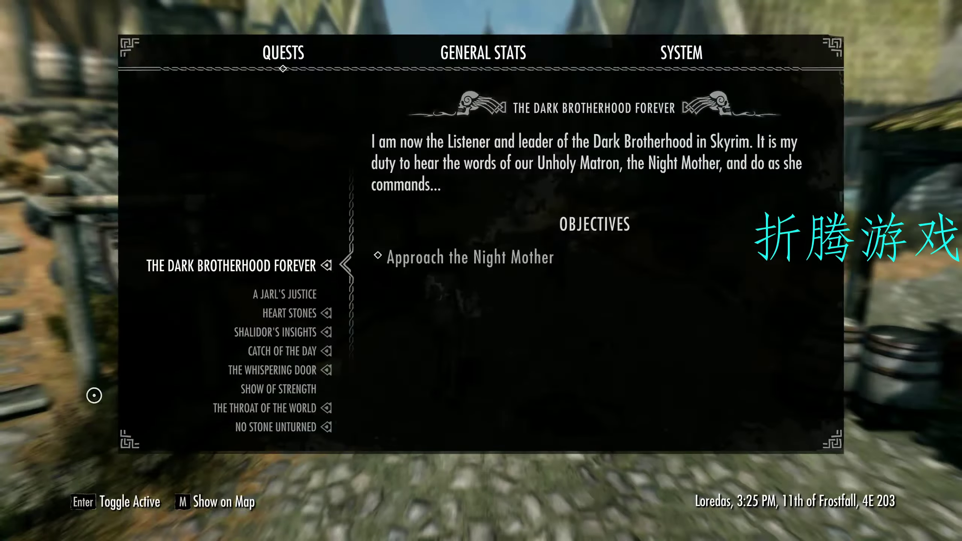
pyautogui.press('Down')
pyautogui.press('Down')
pyautogui.press('Down')
pyautogui.press('Down')
pyautogui.click(676, 41)
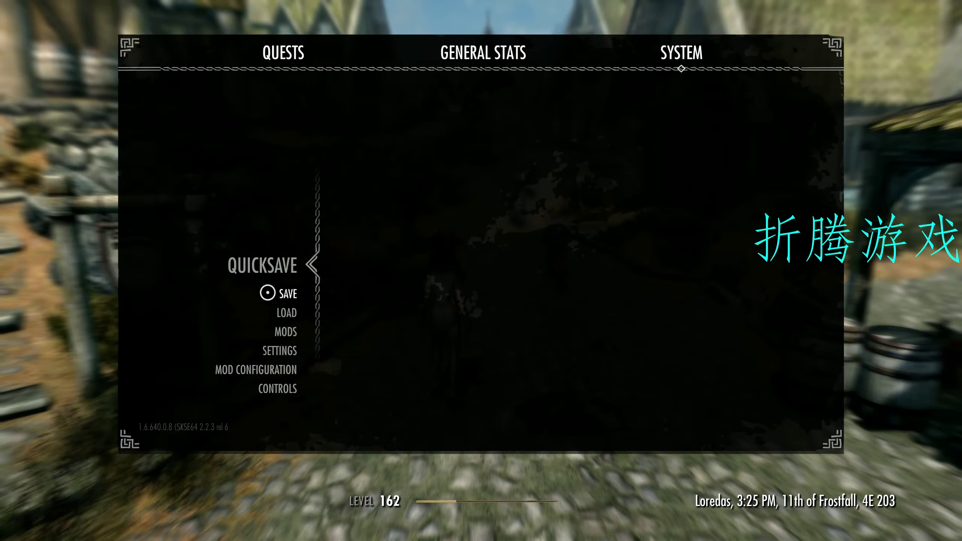
pyautogui.click(266, 291)
pyautogui.click(420, 149)
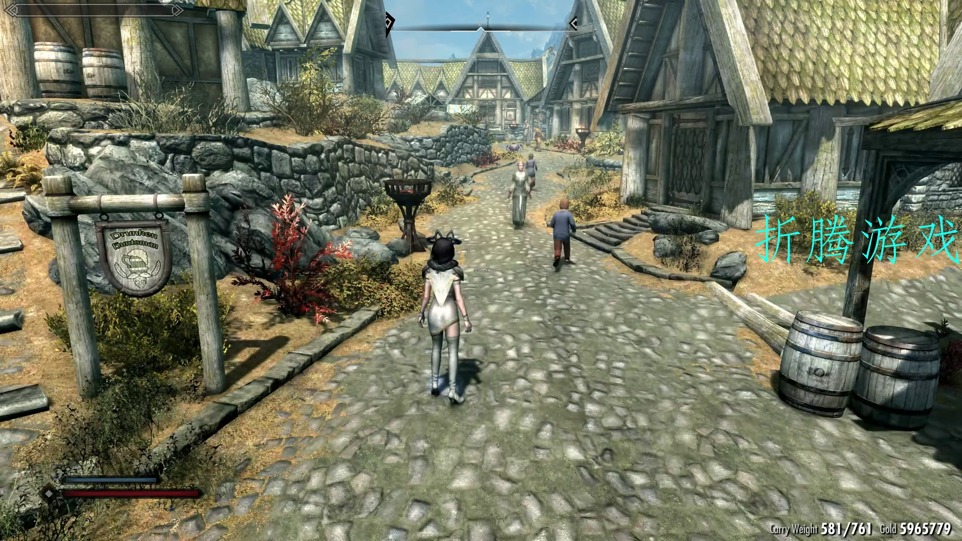
# Step: Quit Skyrim from the game's system page and minimize the Games shortcut folder window
pyautogui.press('j')
pyautogui.click(686, 54)
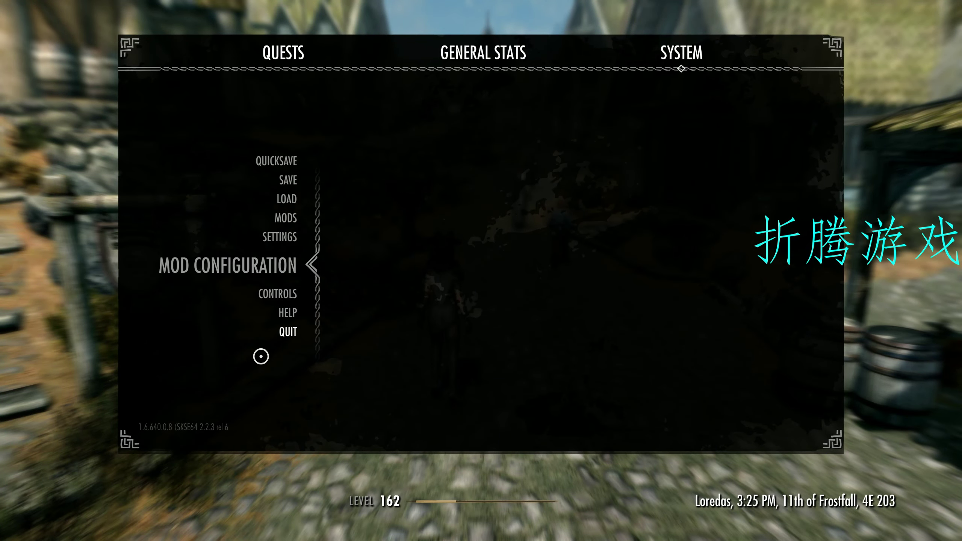
pyautogui.click(285, 334)
pyautogui.click(362, 280)
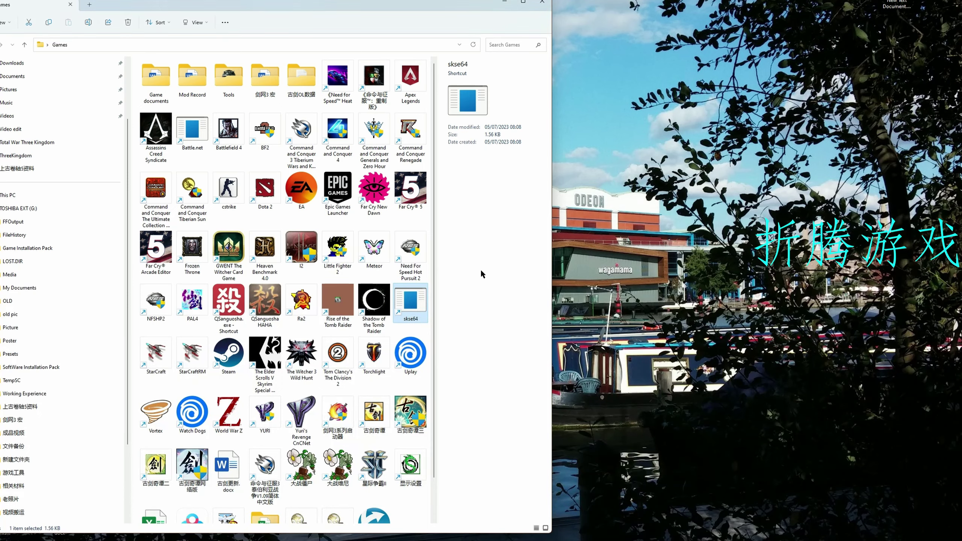
pyautogui.click(504, 8)
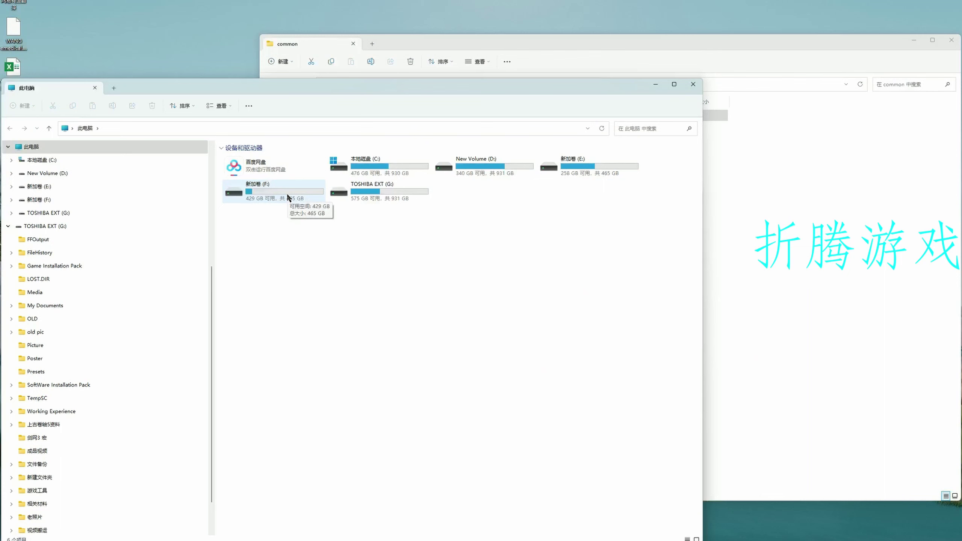
# Step: Open the 上古卷轴5资料 folder on the TOSHIBA EXT (G:) drive and launch the Vortex-1-1-9-5-1695634295.exe installer
pyautogui.click(360, 195)
pyautogui.doubleClick(360, 194)
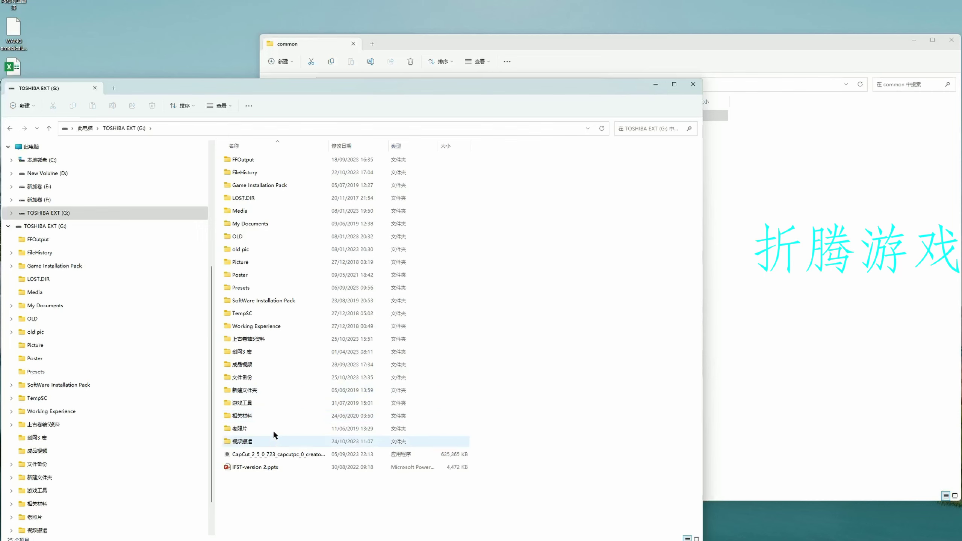
pyautogui.doubleClick(273, 339)
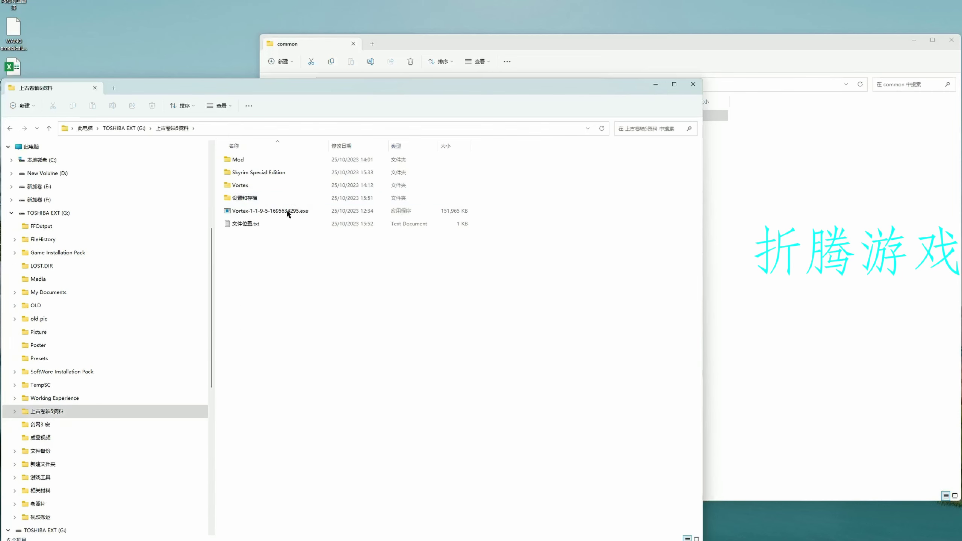
pyautogui.click(288, 211)
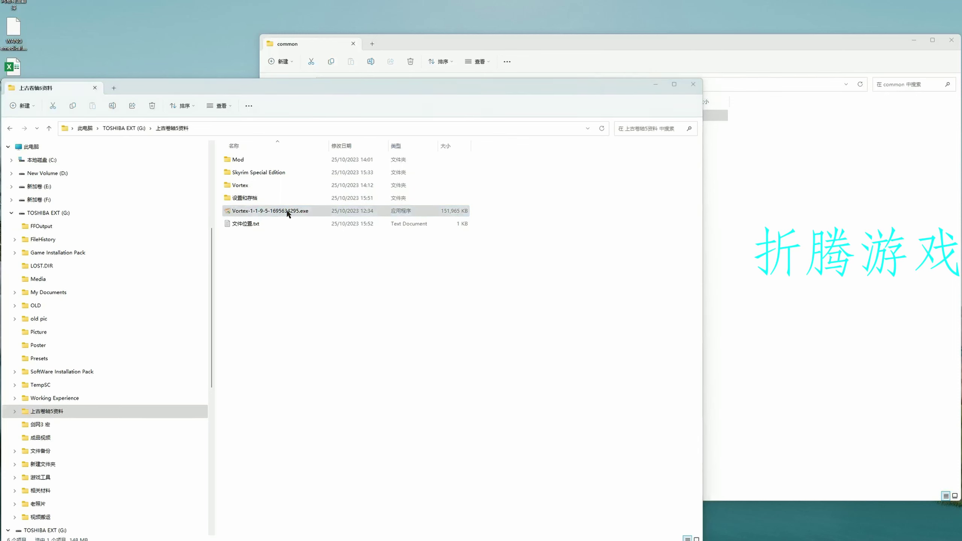
pyautogui.click(291, 214)
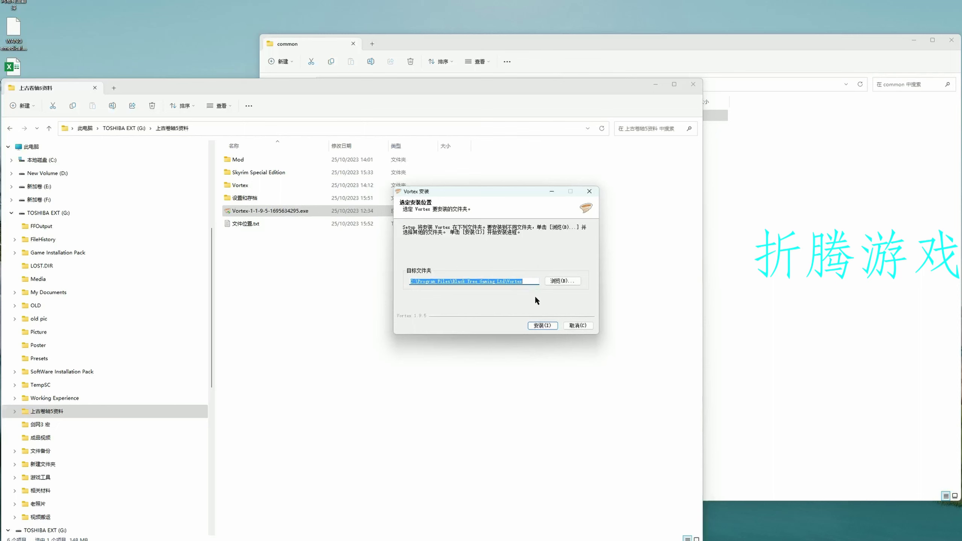
# Step: Install Vortex to C:\Program Files\Black Tree Gaming Ltd\Vortex and finish the wizard without running Vortex
pyautogui.click(550, 324)
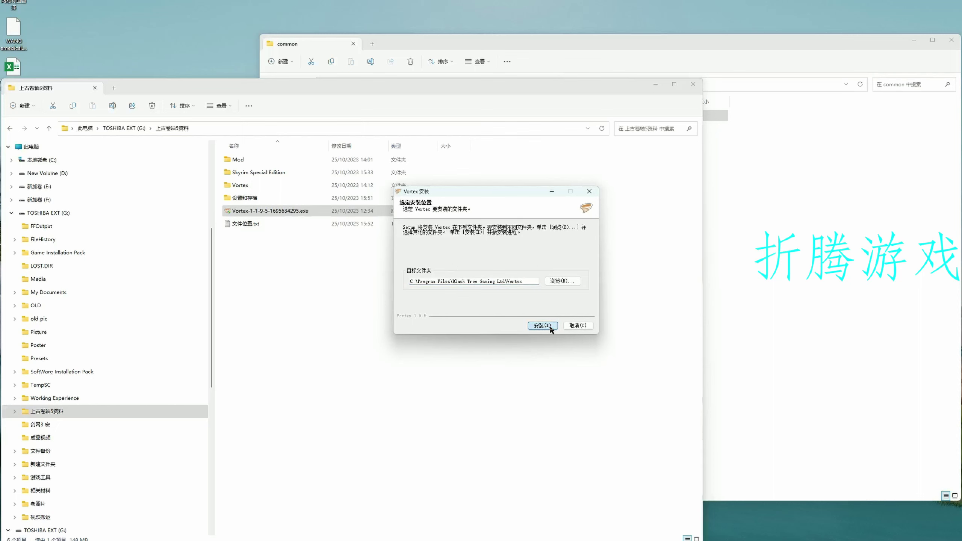
pyautogui.click(550, 325)
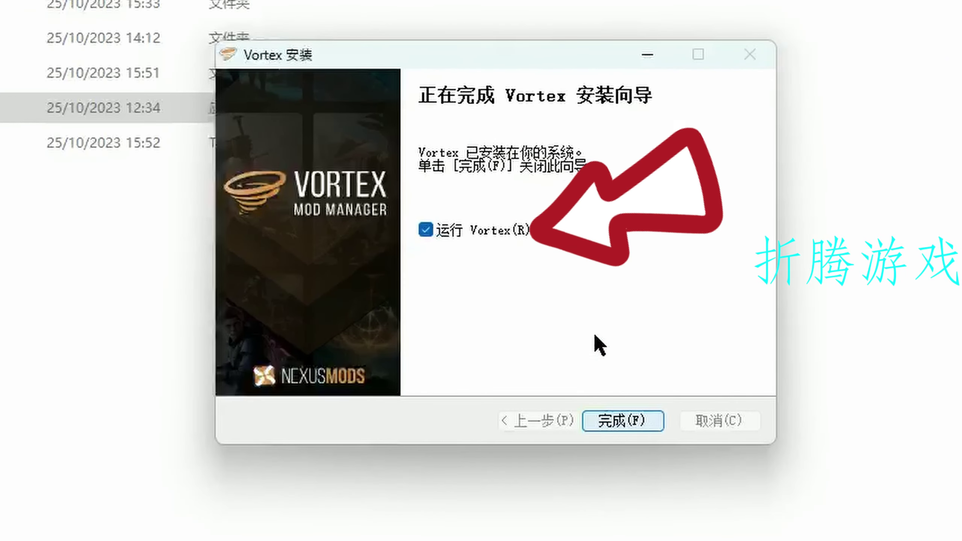
pyautogui.click(507, 232)
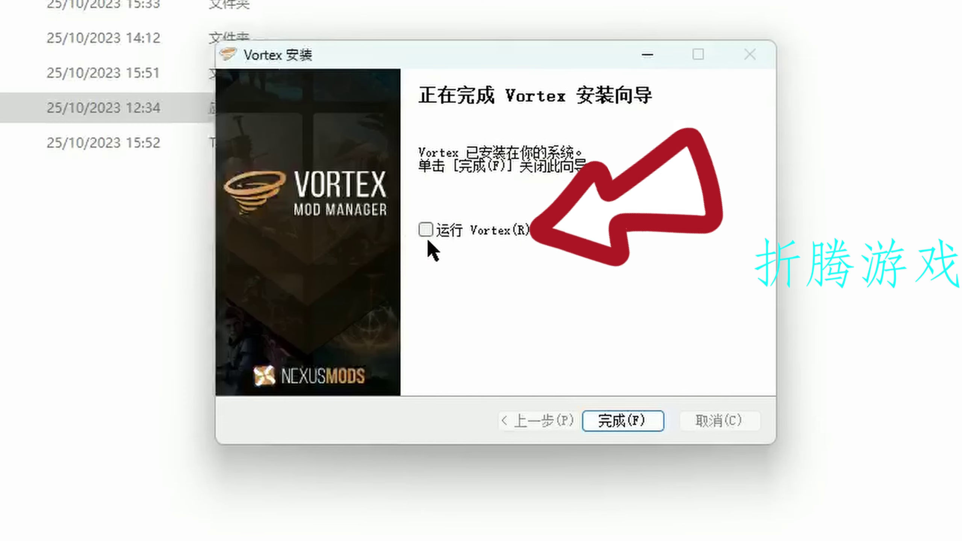
pyautogui.click(637, 426)
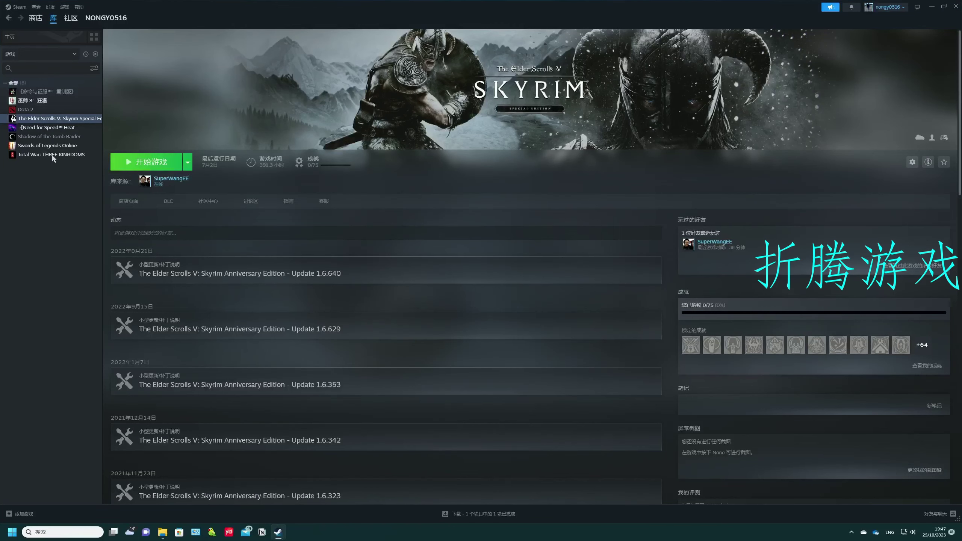
# Step: Open the installed-files properties of The Elder Scrolls V: Skyrim Special Edition in the Steam library
pyautogui.rightClick(60, 119)
pyautogui.click(77, 177)
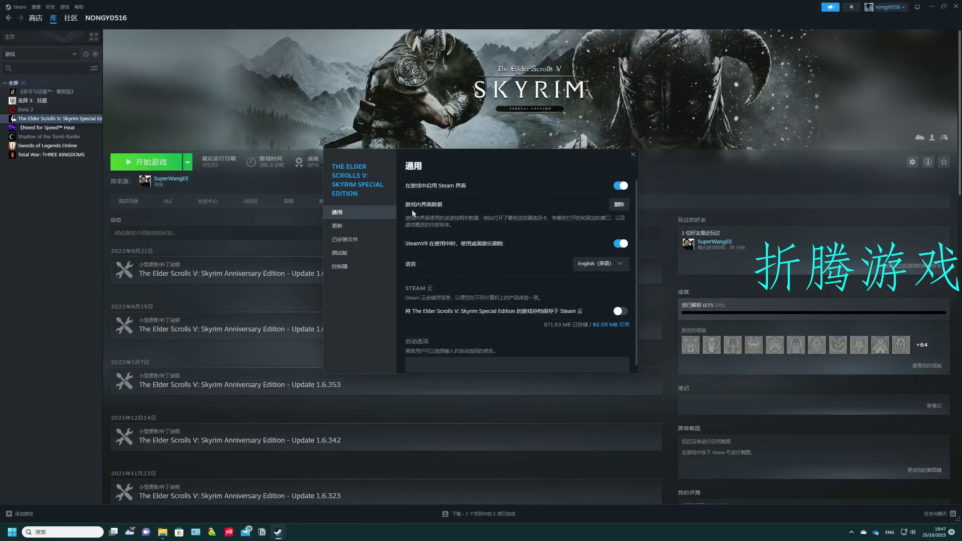
pyautogui.click(359, 240)
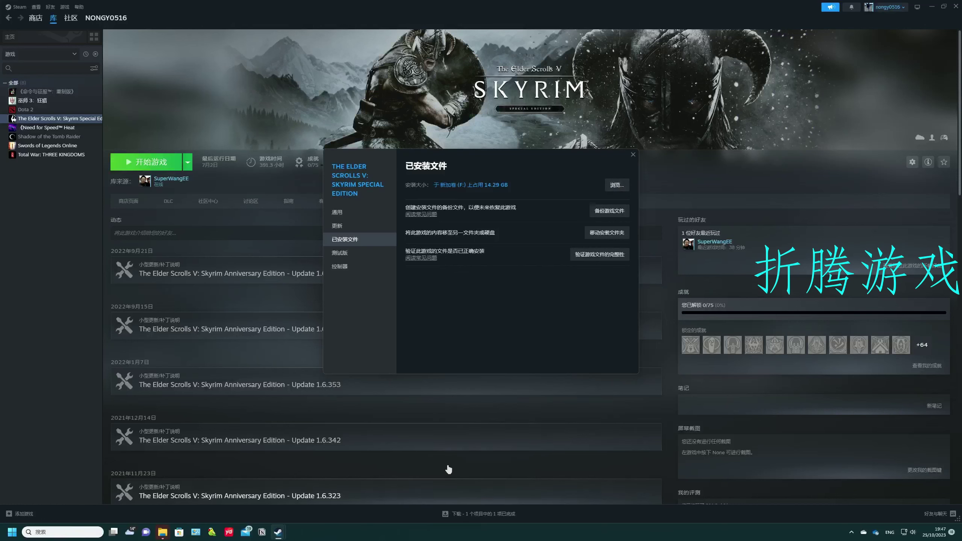
# Step: Switch to the Skyrim Special Edition game folder window, move it aside and go up to steamapps\common
pyautogui.moveTo(162, 532)
pyautogui.click(205, 489)
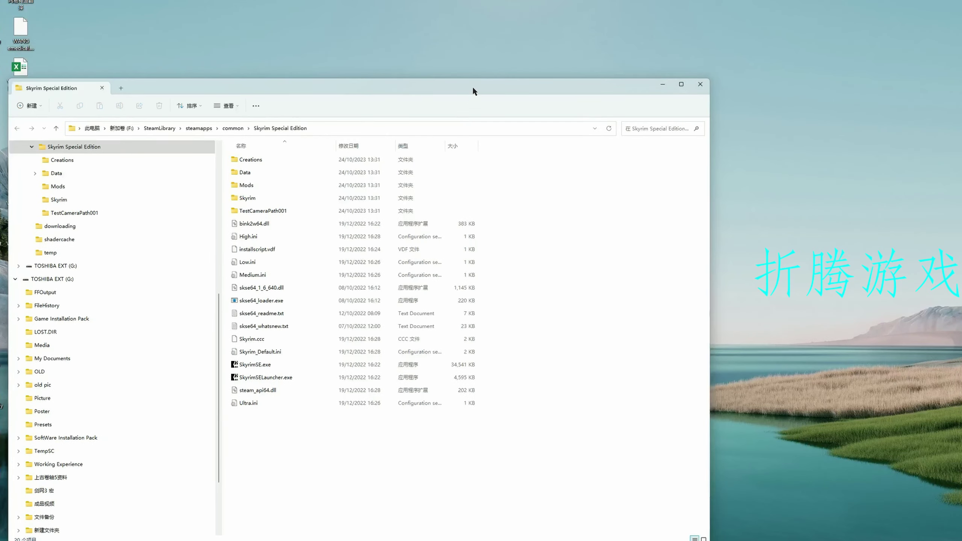
pyautogui.moveTo(473, 91); pyautogui.dragTo(740, 42)
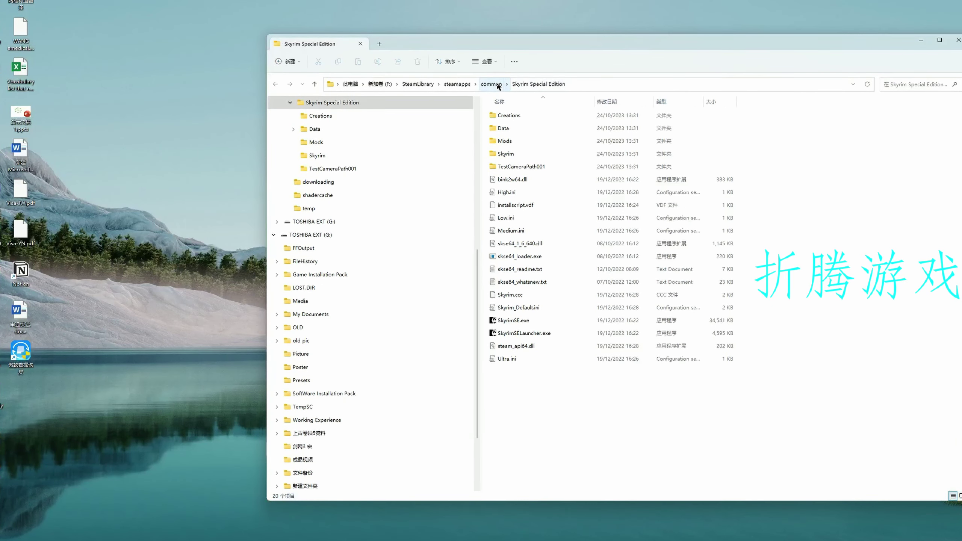
pyautogui.click(491, 84)
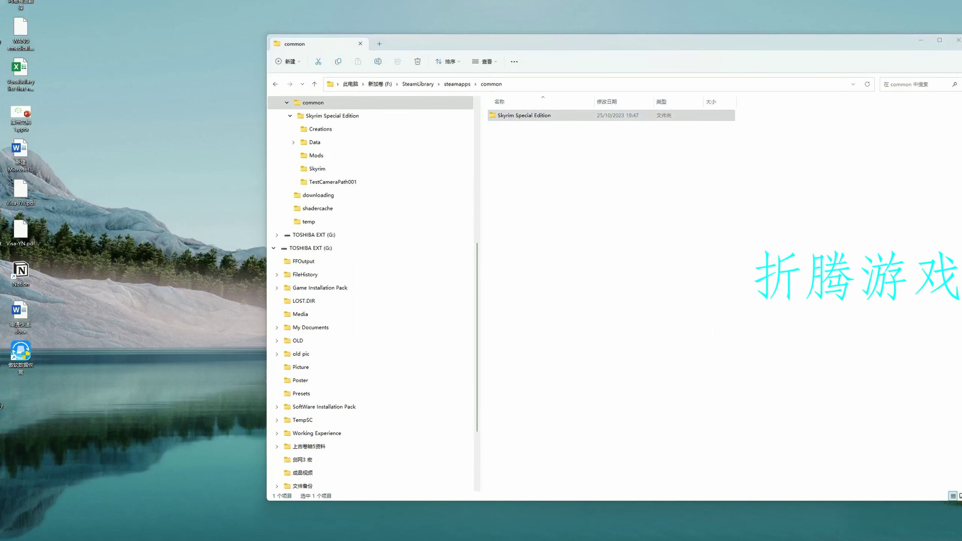
# Step: Switch to the 上古卷轴5资料 backup window, reposition it over the common folder window and select the 设置和存档 folder
pyautogui.press('super+e')
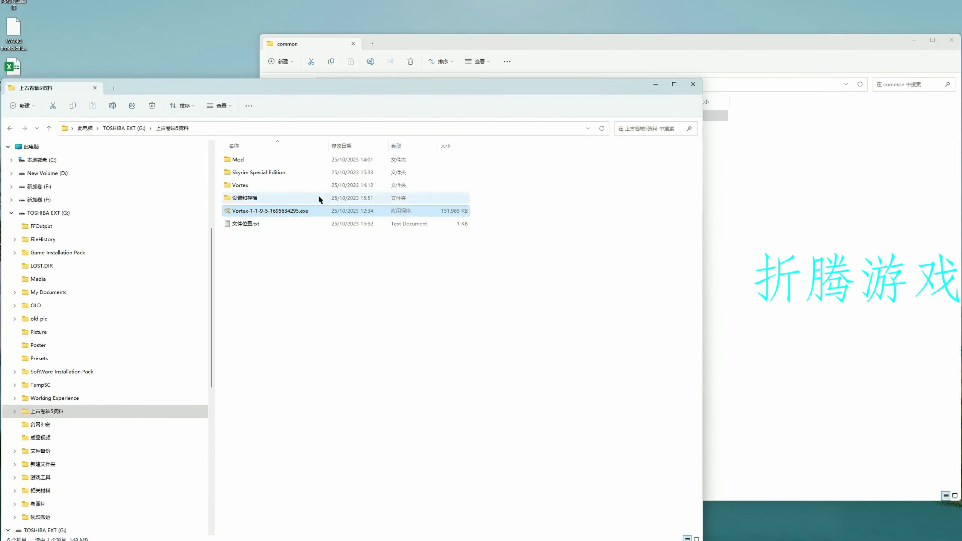
pyautogui.moveTo(374, 86); pyautogui.dragTo(555, 72)
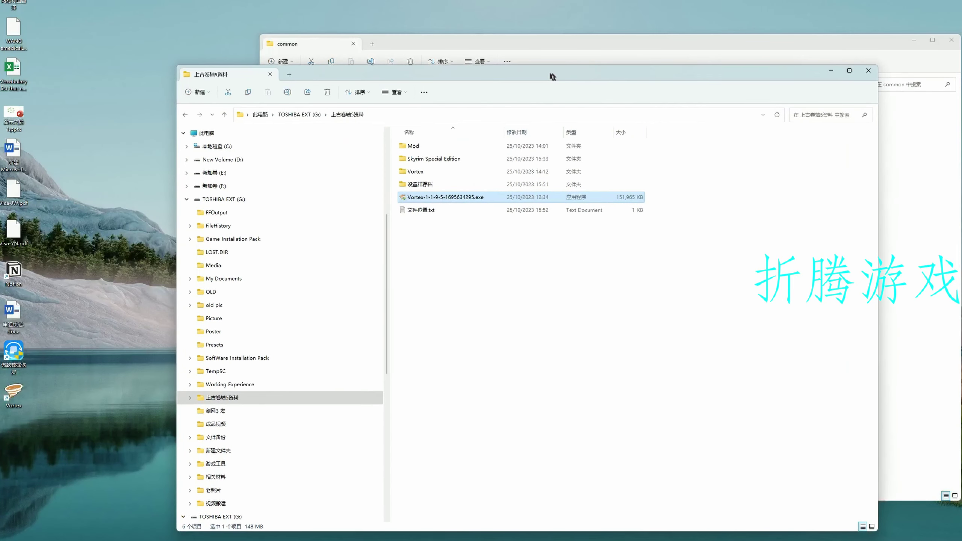
pyautogui.click(453, 184)
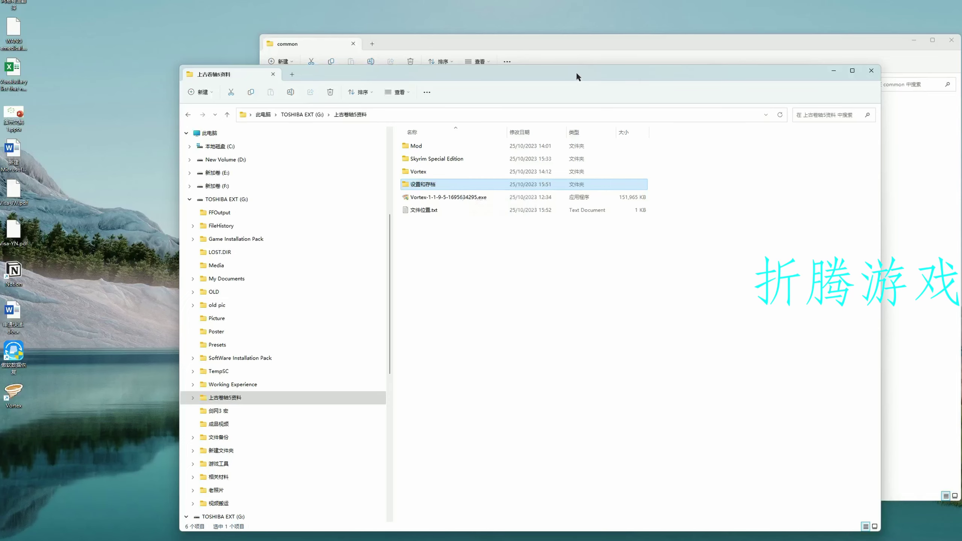
pyautogui.moveTo(576, 72); pyautogui.dragTo(465, 72)
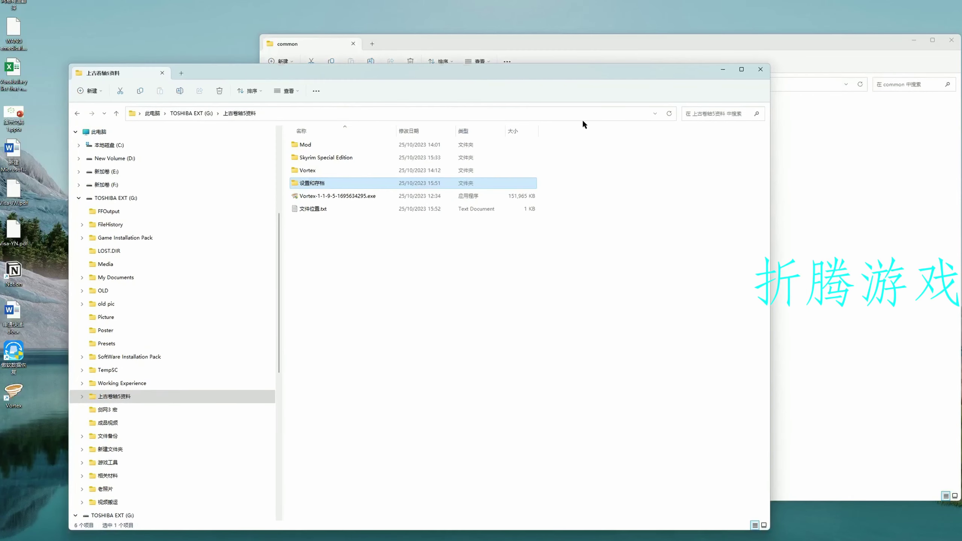
# Step: Copy the Skyrim Special Edition folder from the 上古卷轴5资料 backup into F:\SteamLibrary\steamapps\common
pyautogui.click(399, 157)
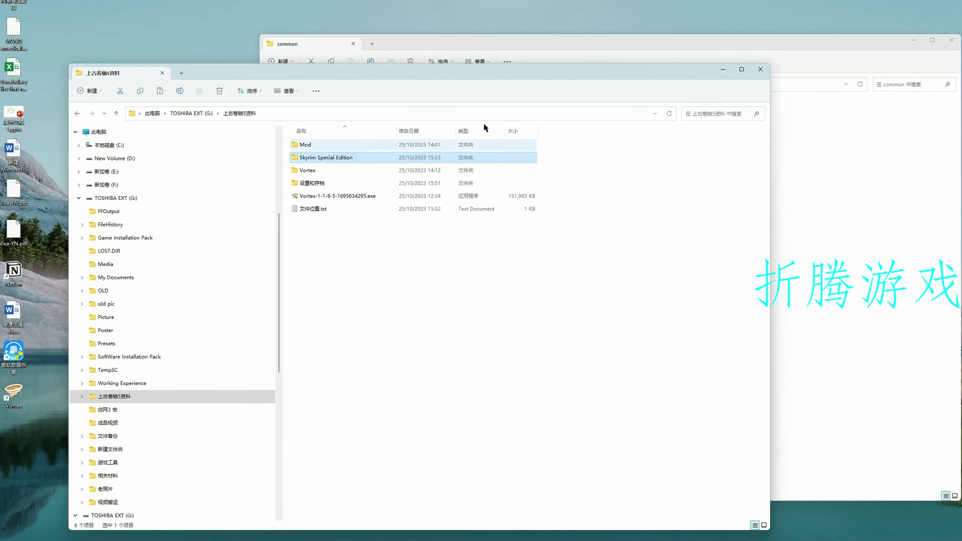
pyautogui.click(633, 41)
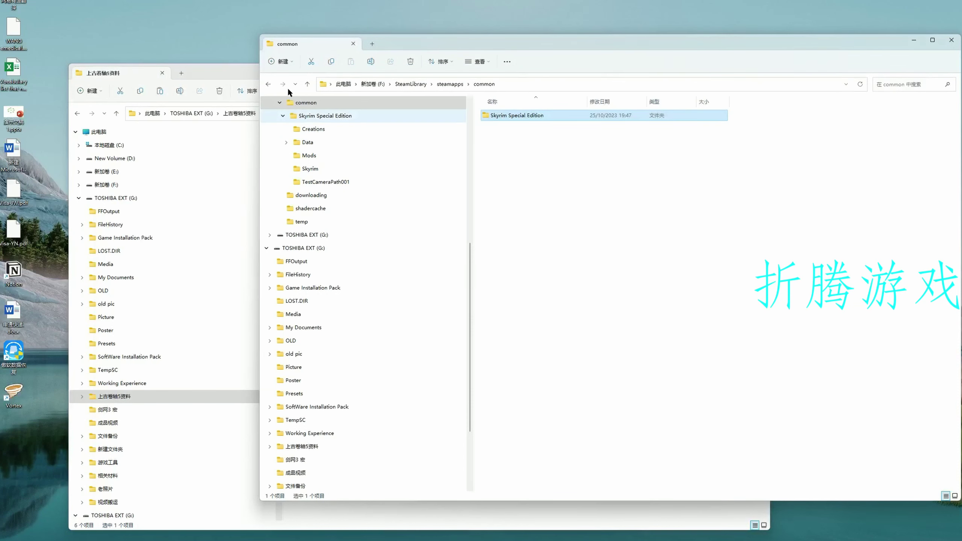
pyautogui.click(238, 75)
pyautogui.click(807, 180)
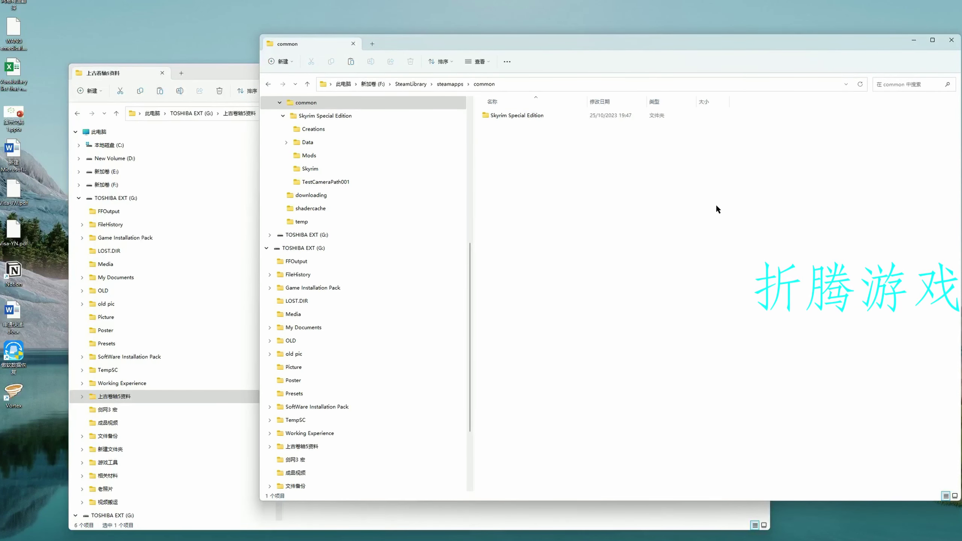
pyautogui.hotkey('ctrl', 'v')
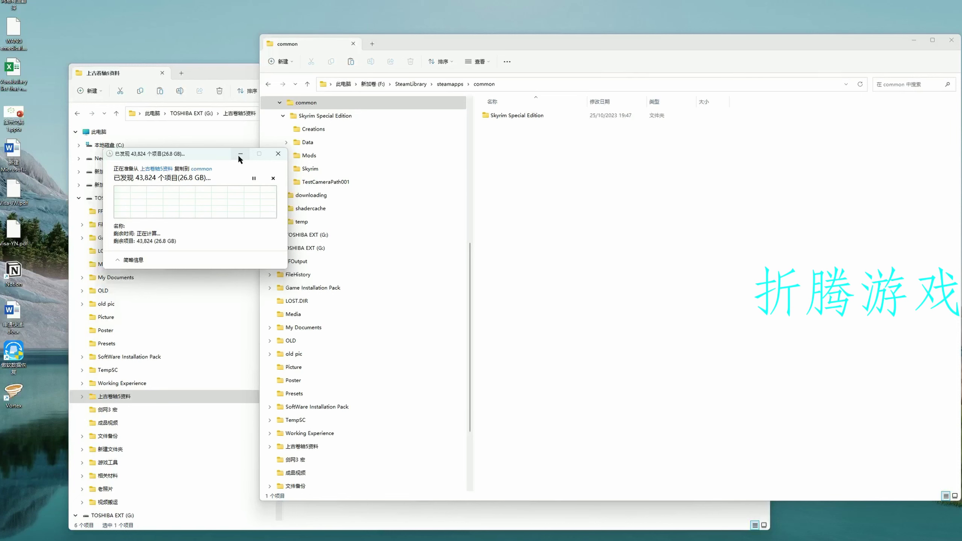
# Step: Move the common folder window and the copy progress window aside, and replace the same-named files in the destination
pyautogui.moveTo(465, 47); pyautogui.dragTo(549, 47)
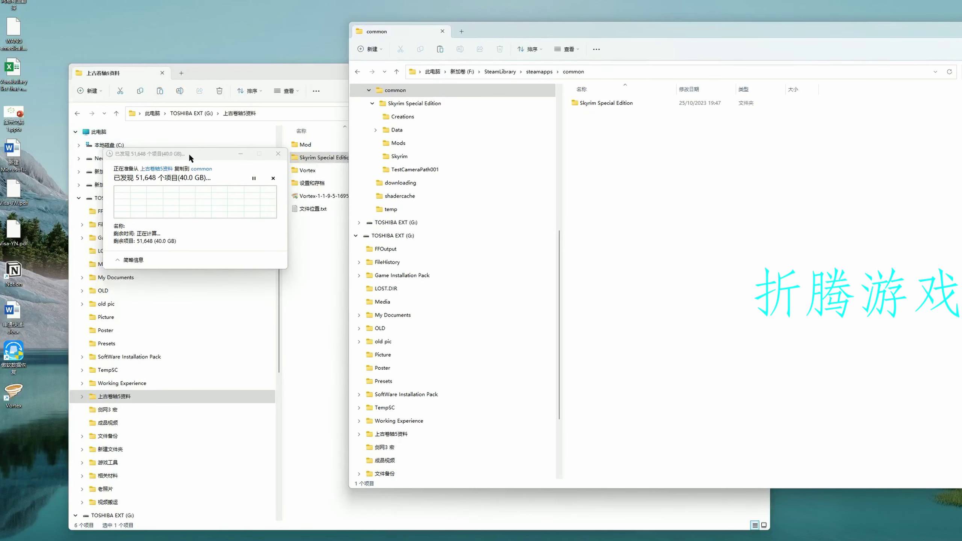
pyautogui.moveTo(176, 140); pyautogui.dragTo(372, 2)
pyautogui.click(214, 72)
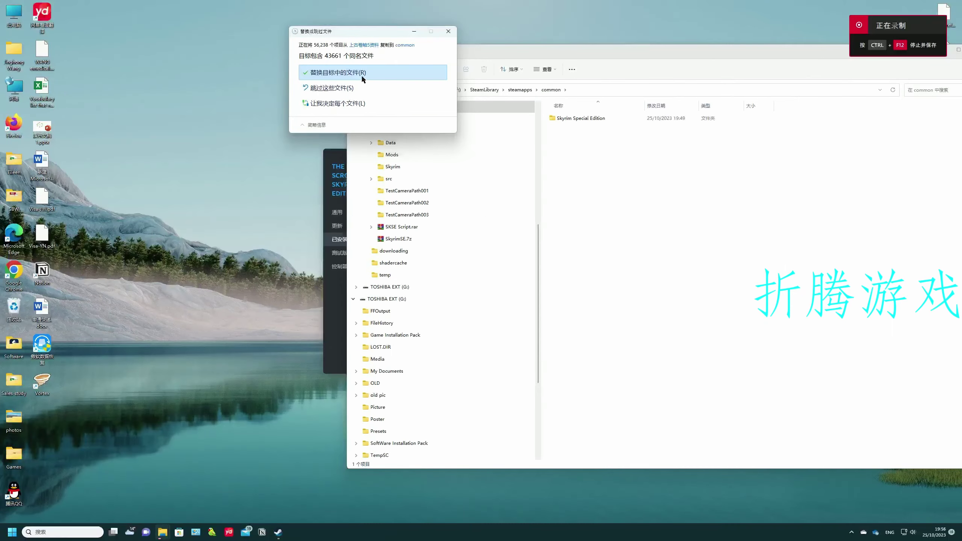
pyautogui.click(362, 76)
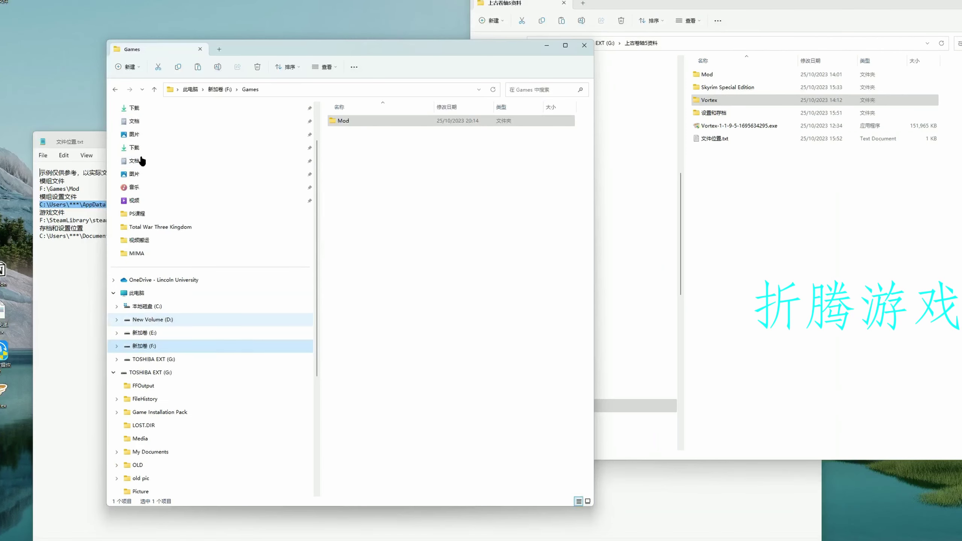
# Step: Copy the Skyrim Special Edition folder from the backup's 设置和存档 folder into Documents\My Games, replacing the same-named files
pyautogui.click(173, 173)
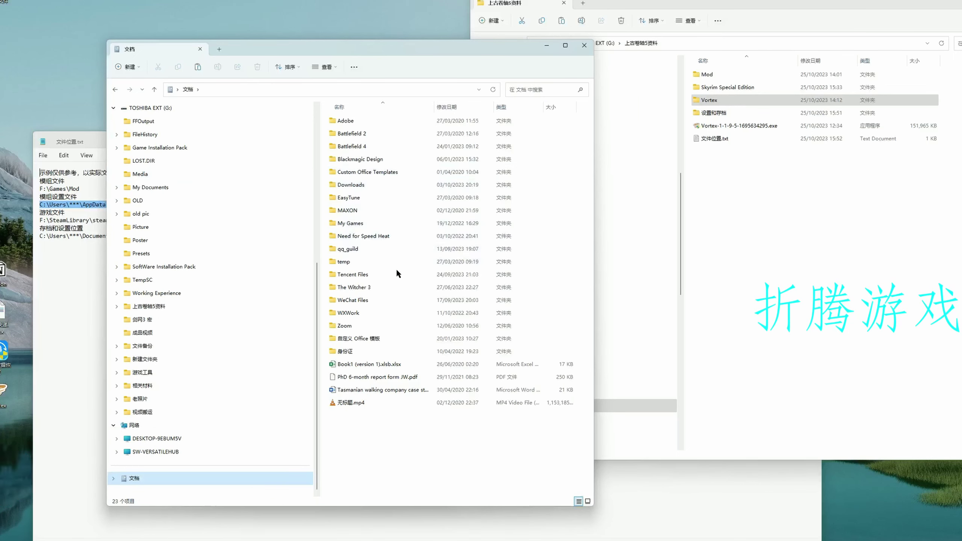
pyautogui.doubleClick(373, 222)
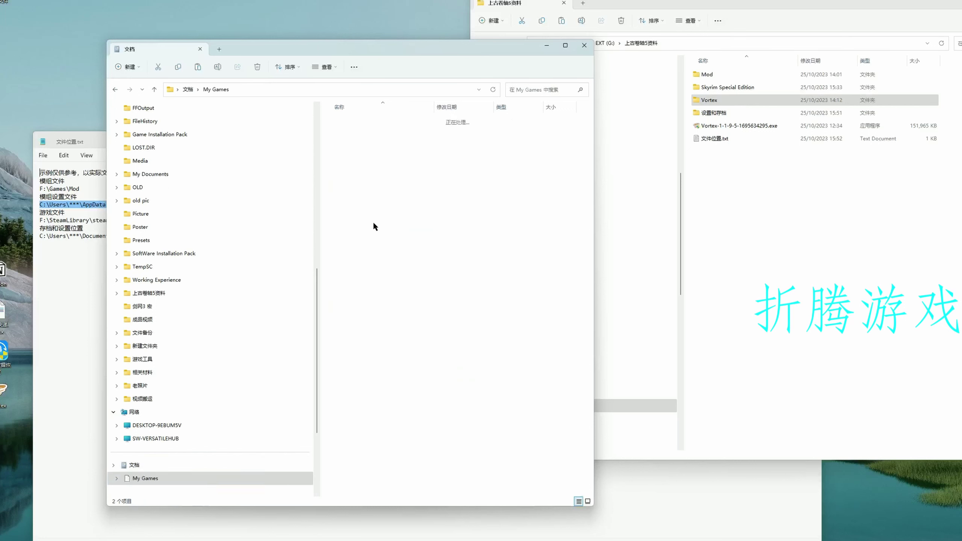
pyautogui.click(748, 112)
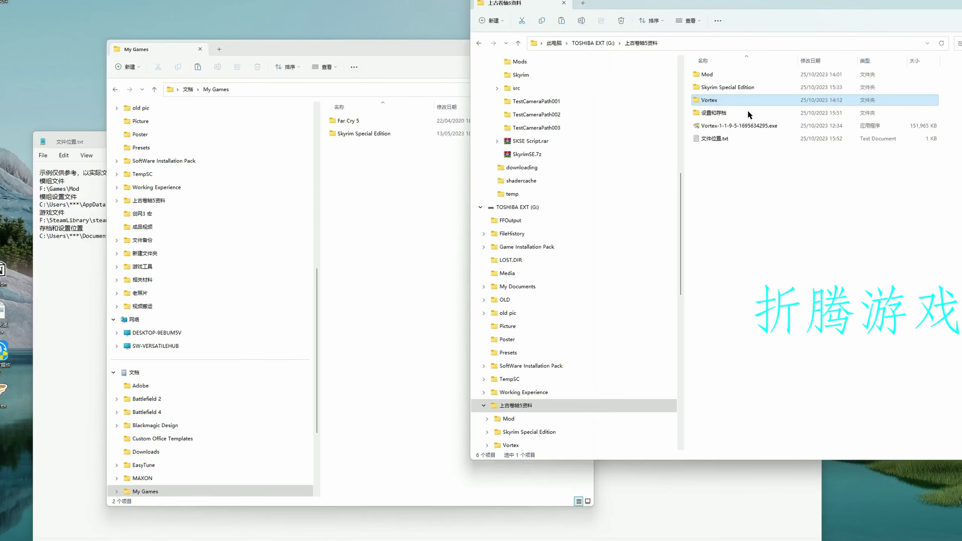
pyautogui.doubleClick(748, 113)
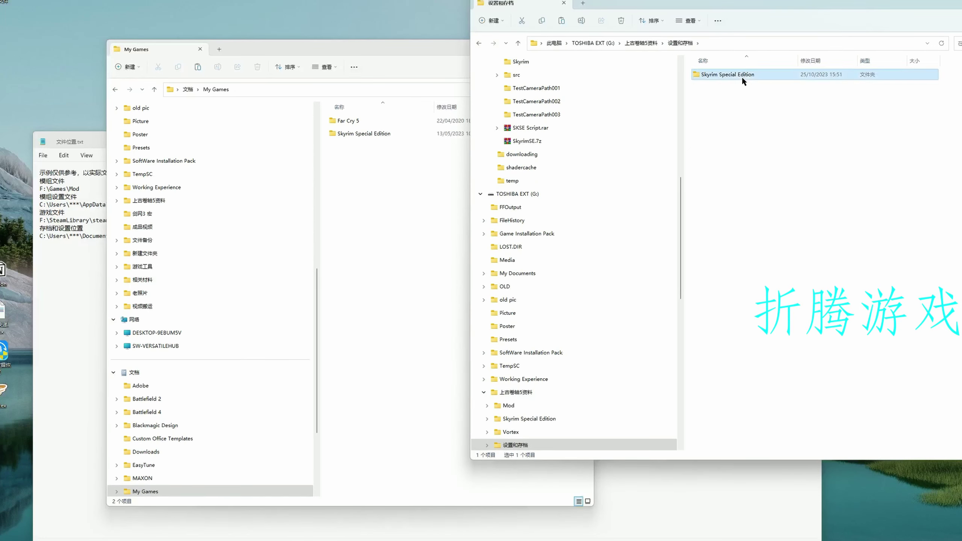
pyautogui.click(381, 207)
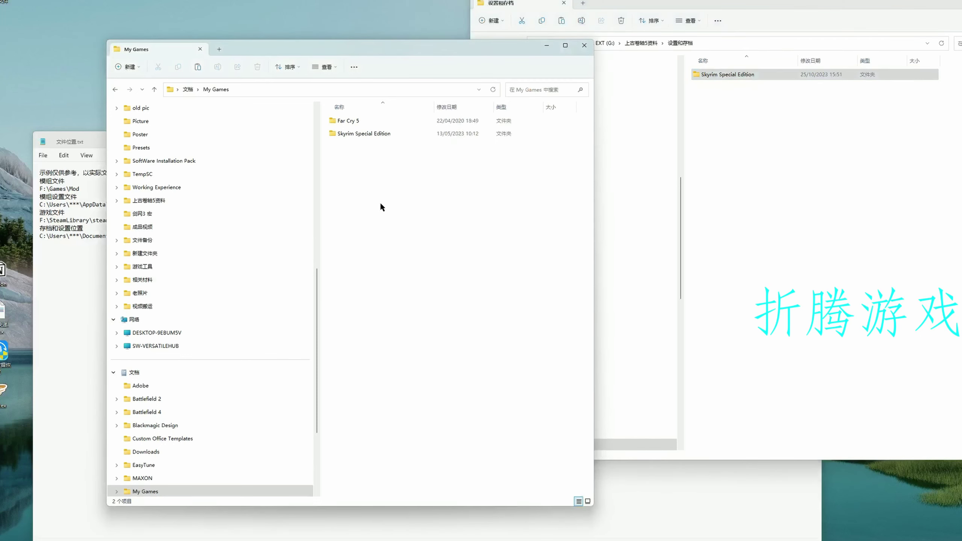
pyautogui.rightClick(382, 205)
pyautogui.click(367, 180)
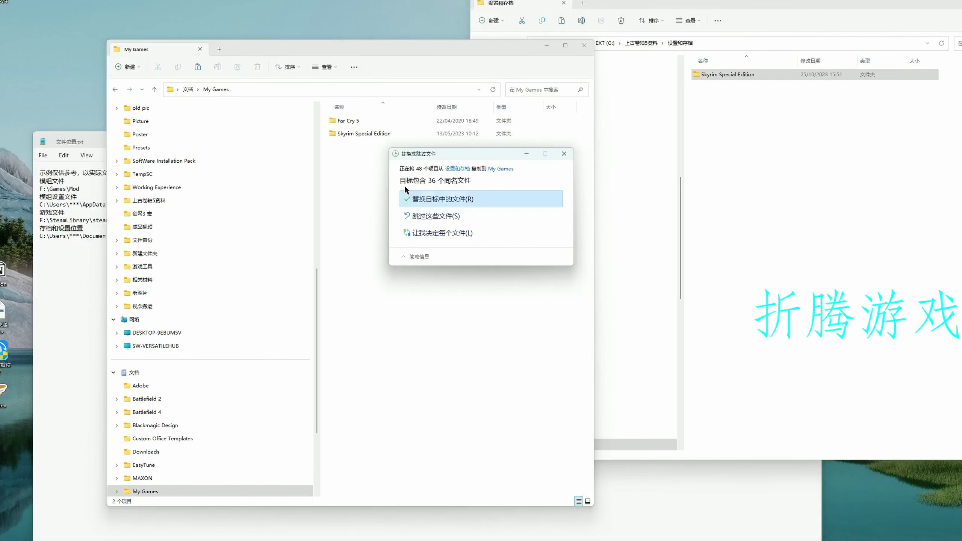
pyautogui.click(432, 200)
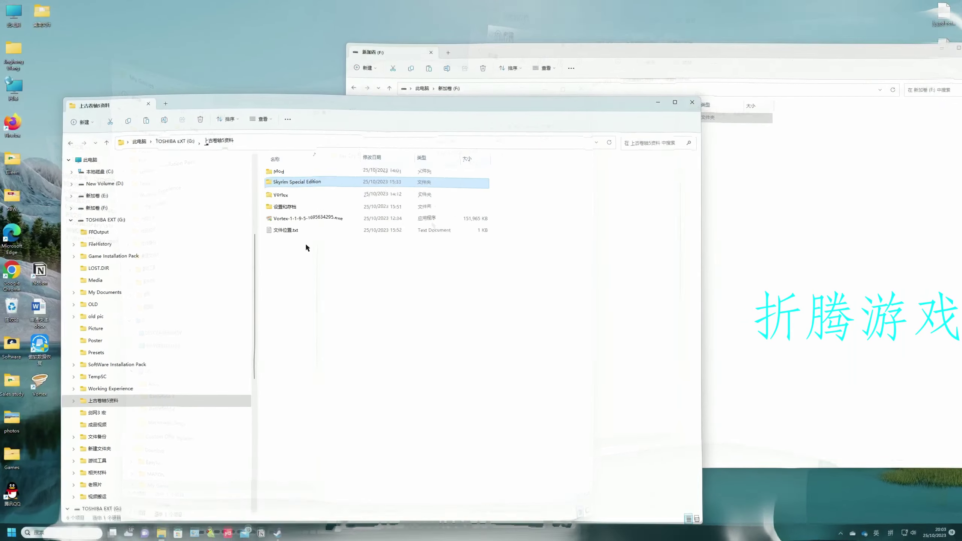
# Step: Open 文件位置.txt from the backup, dismiss the Notepad tip and highlight the mod file path
pyautogui.click(305, 230)
pyautogui.doubleClick(306, 229)
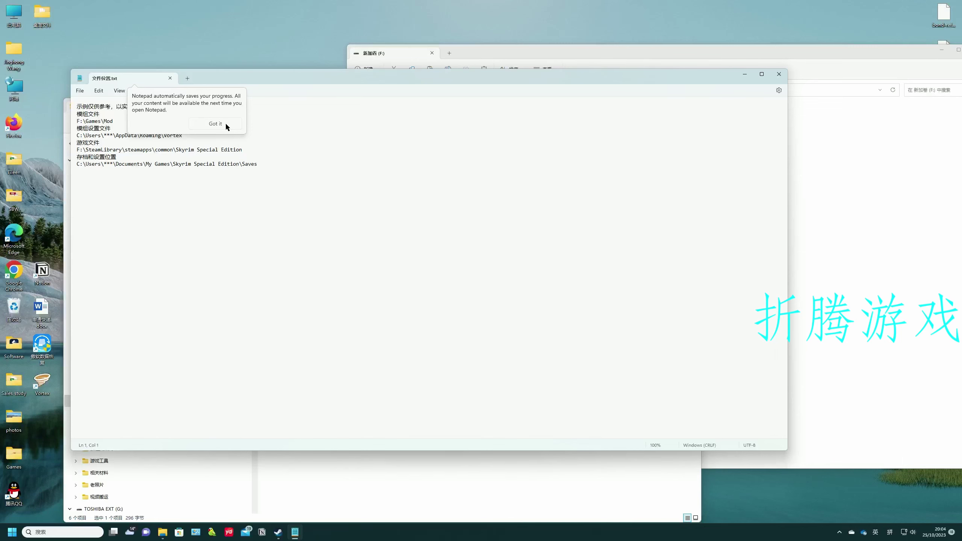
pyautogui.click(227, 125)
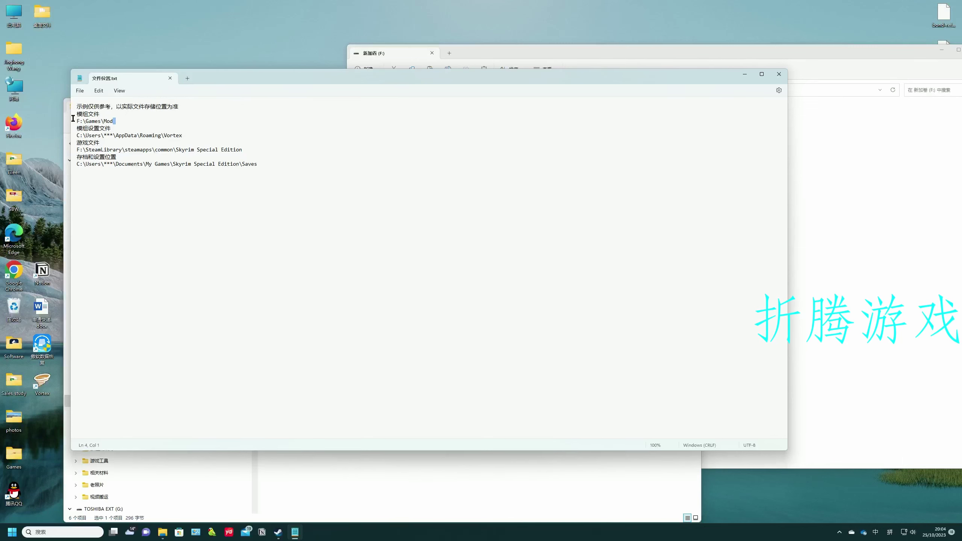
pyautogui.moveTo(116, 122); pyautogui.dragTo(73, 119)
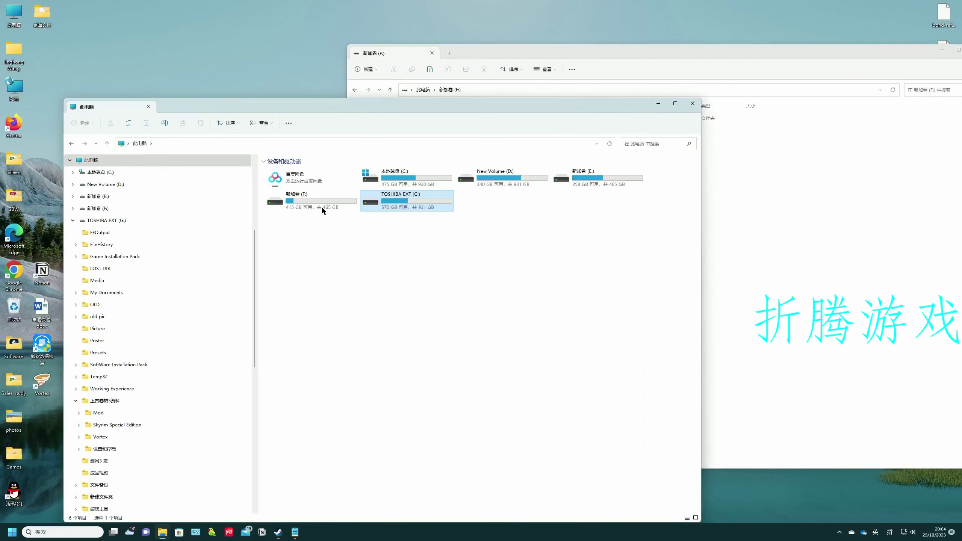
# Step: Create a folder named Games on drive F: and open it
pyautogui.doubleClick(322, 206)
pyautogui.rightClick(323, 216)
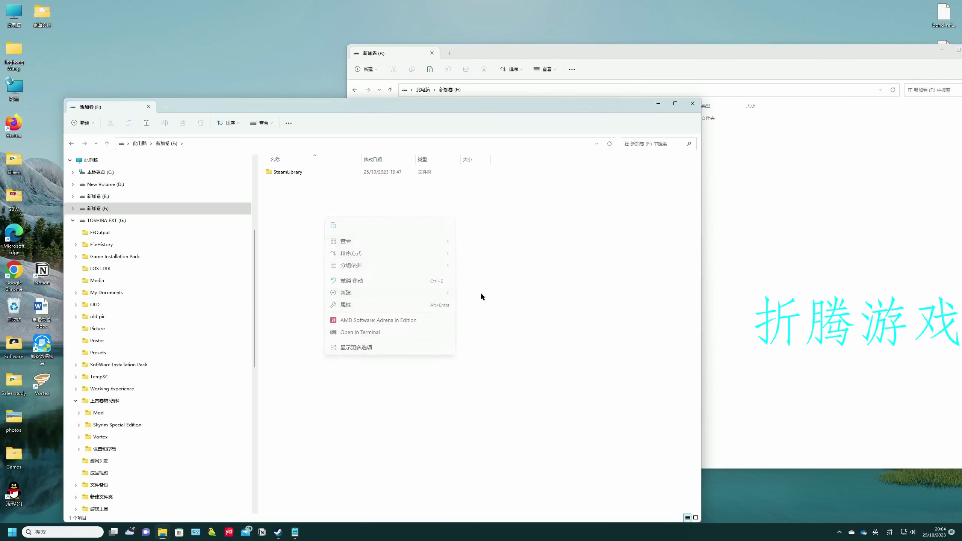
pyautogui.hotkey('ctrl', 'shift', 'n')
pyautogui.write('Games')
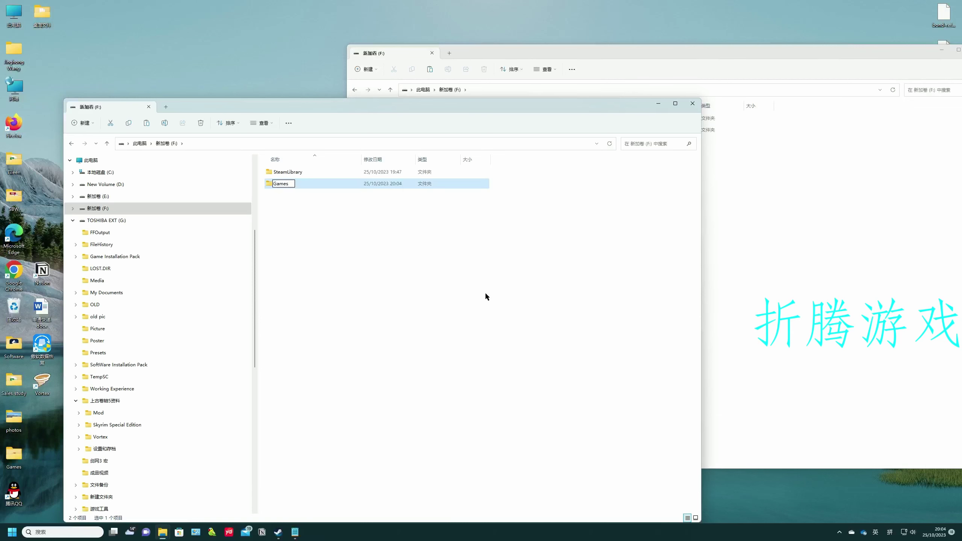
pyautogui.click(485, 291)
pyautogui.doubleClick(314, 184)
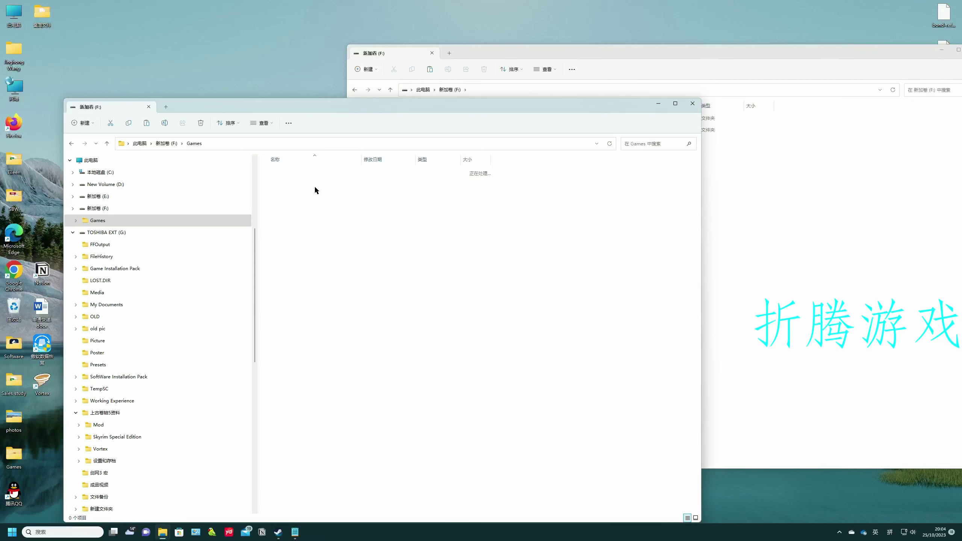
# Step: Create a folder named Mod inside F:\Games
pyautogui.rightClick(324, 210)
pyautogui.moveTo(370, 282)
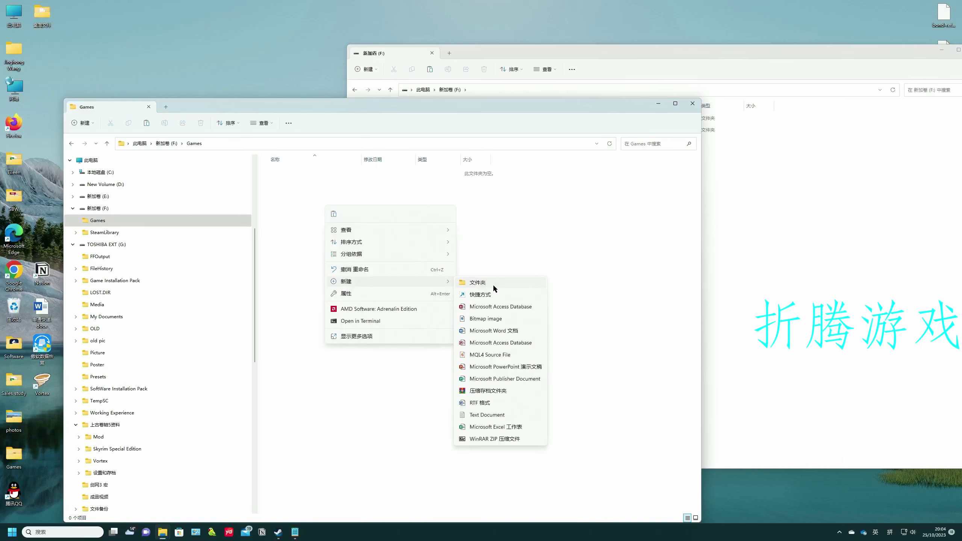
pyautogui.click(494, 284)
pyautogui.write('Mod')
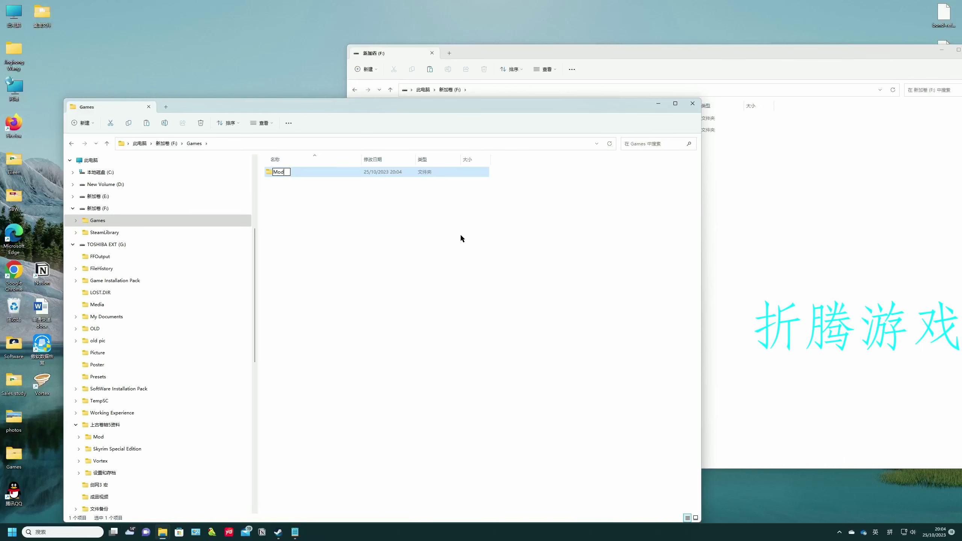
pyautogui.press('Return')
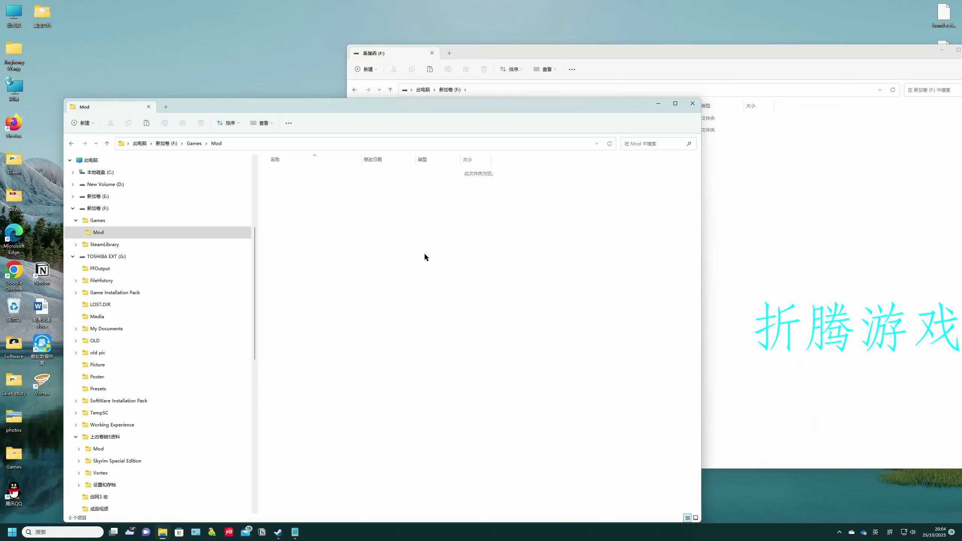
# Step: Copy the Mod folder from the 上古卷轴5资料 backup into F:\Games
pyautogui.click(285, 535)
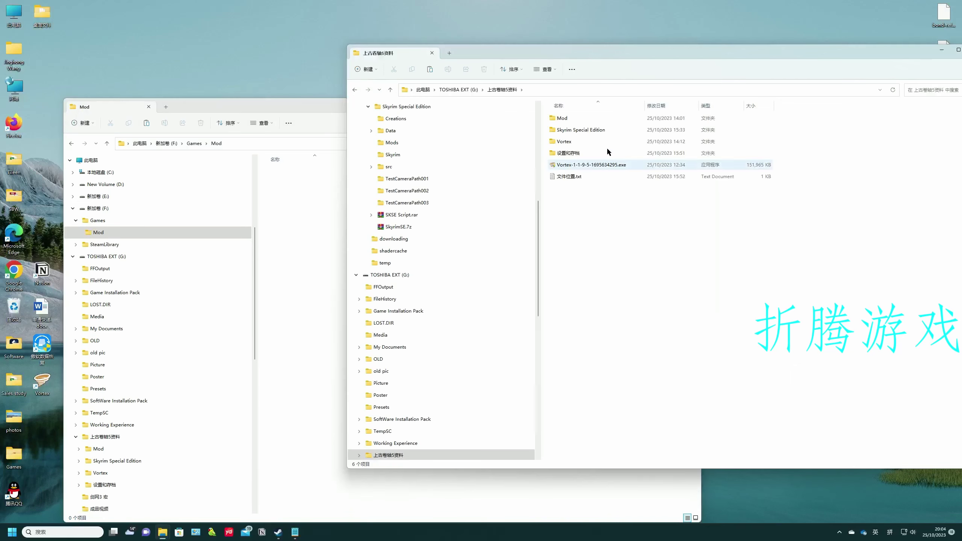
pyautogui.click(605, 120)
pyautogui.click(307, 266)
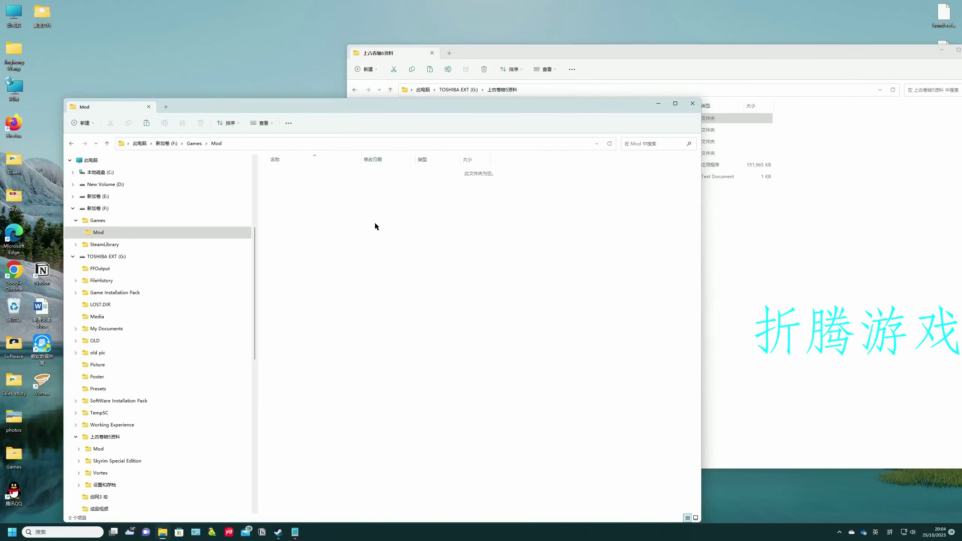
pyautogui.rightClick(404, 242)
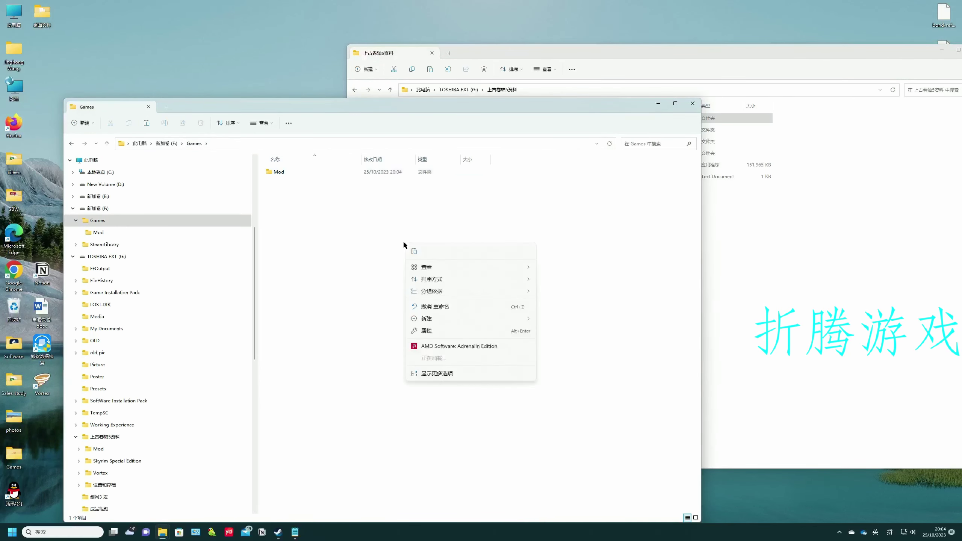
pyautogui.click(371, 250)
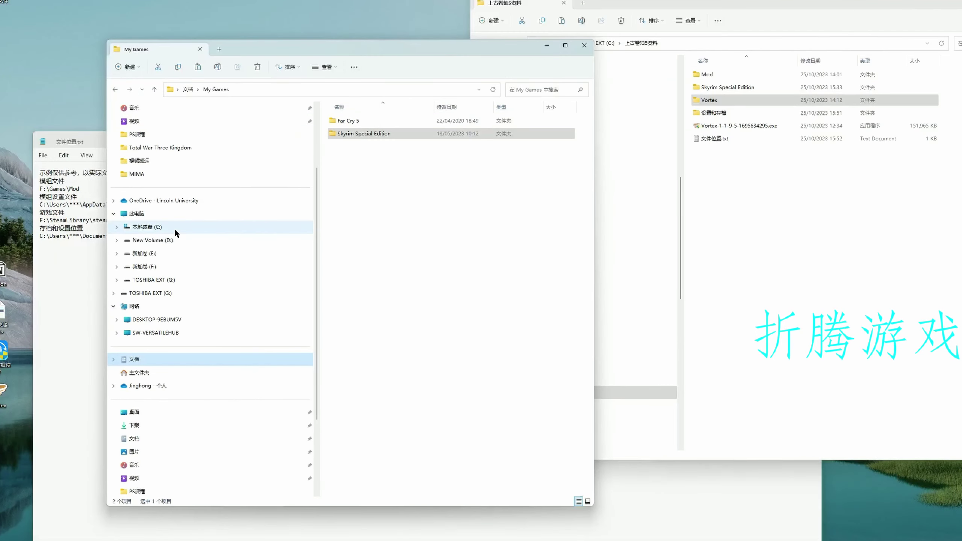
# Step: Go to the AppData\Roaming folder of the user account under 用户 on drive C:
pyautogui.click(175, 227)
pyautogui.doubleClick(346, 364)
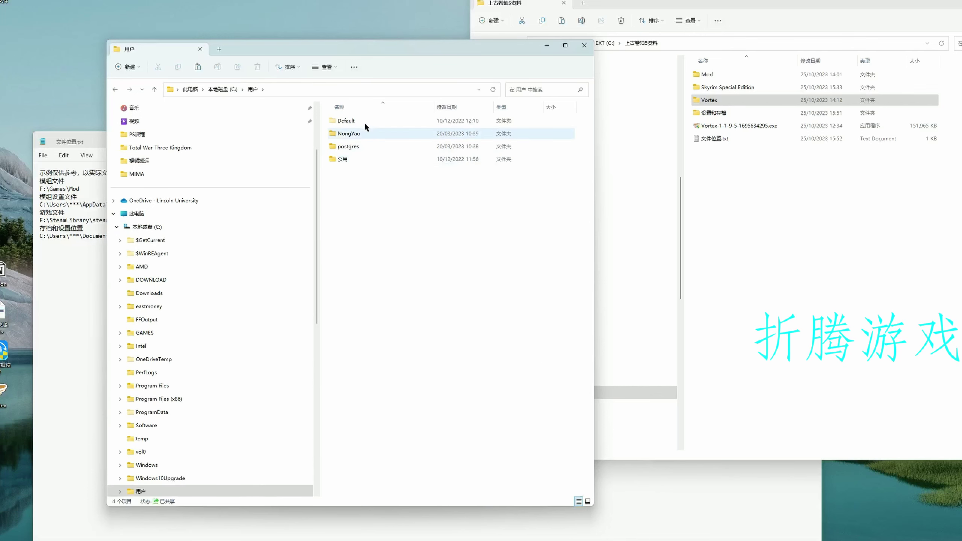
pyautogui.click(365, 134)
pyautogui.doubleClick(365, 134)
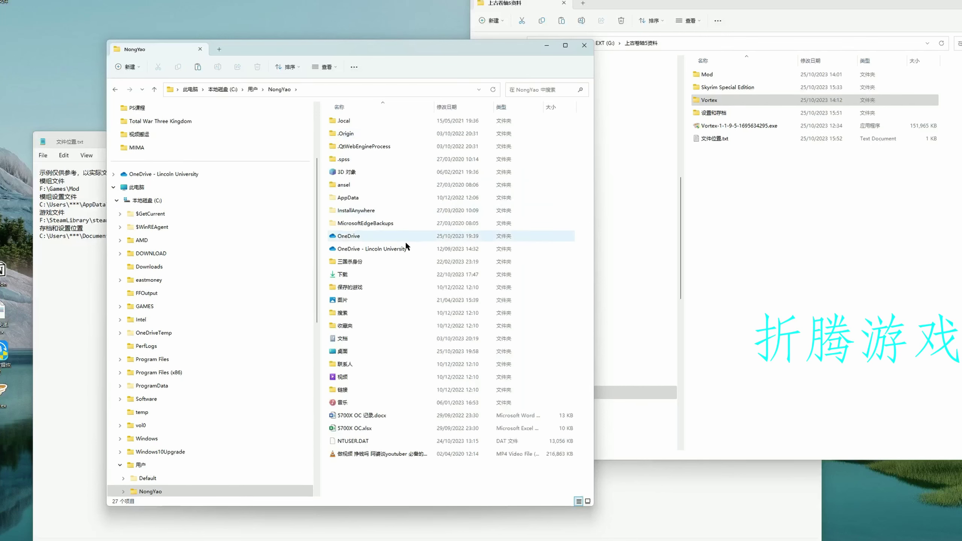
pyautogui.click(367, 185)
pyautogui.doubleClick(366, 197)
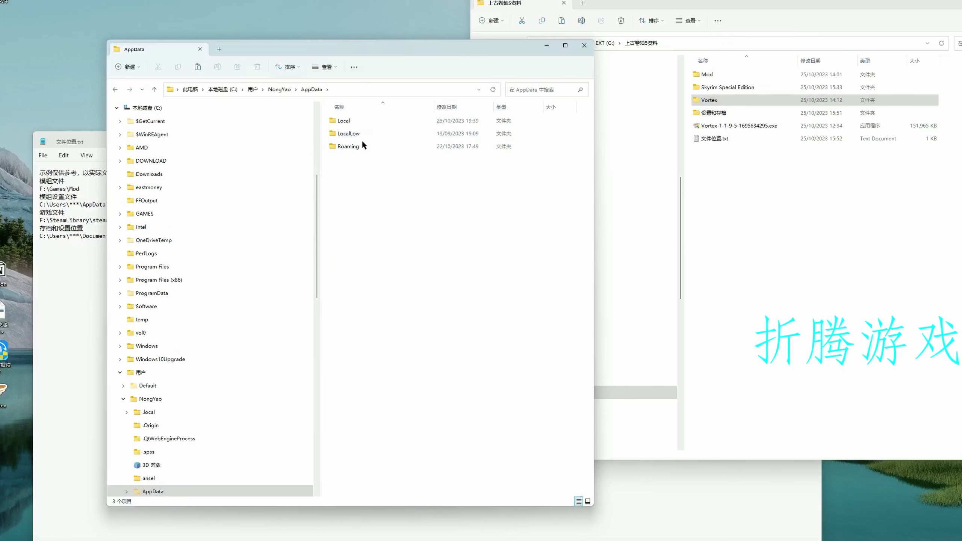
pyautogui.click(358, 147)
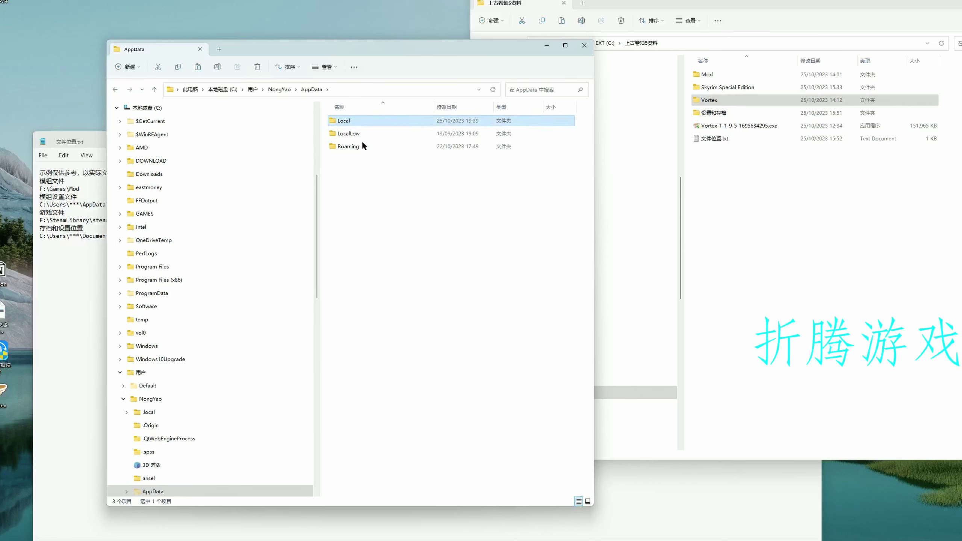
pyautogui.doubleClick(362, 147)
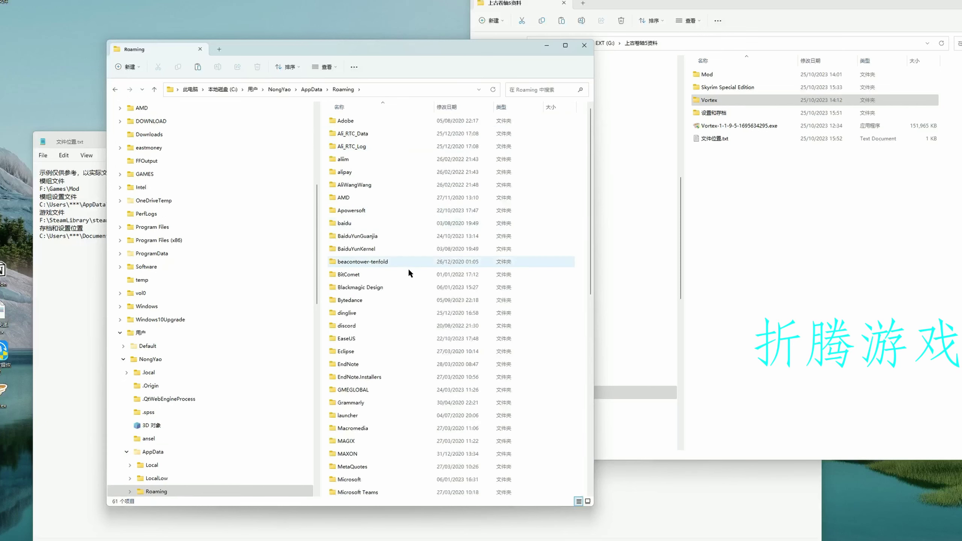
# Step: Copy the Vortex folder from the 上古卷轴5资料 backup into the AppData\Roaming folder
pyautogui.press('v')
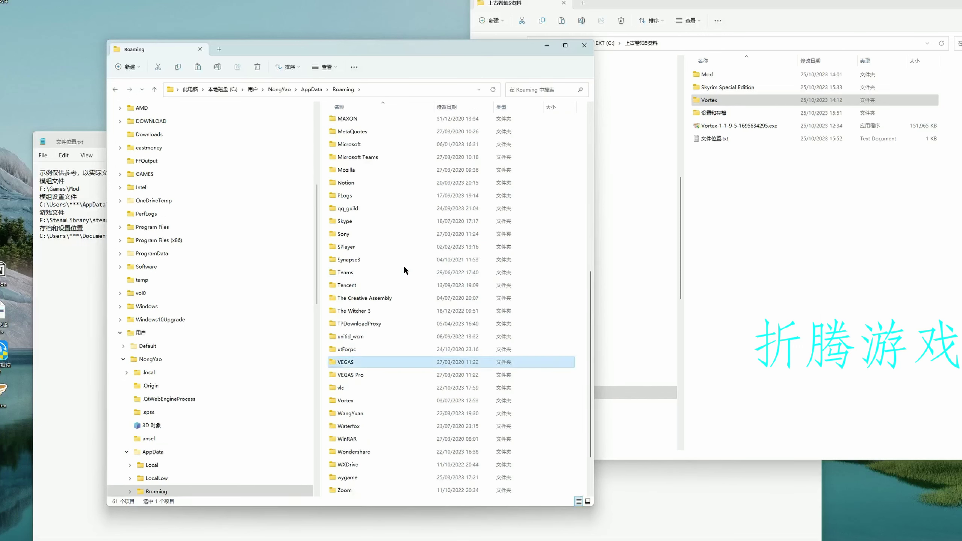
pyautogui.press('v')
pyautogui.press('v')
pyautogui.click(384, 401)
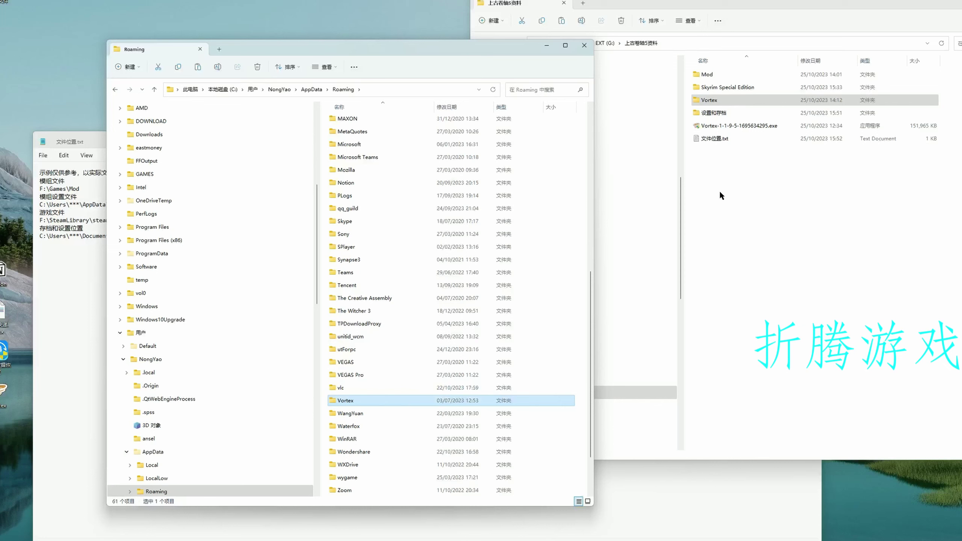
pyautogui.click(725, 100)
pyautogui.click(454, 46)
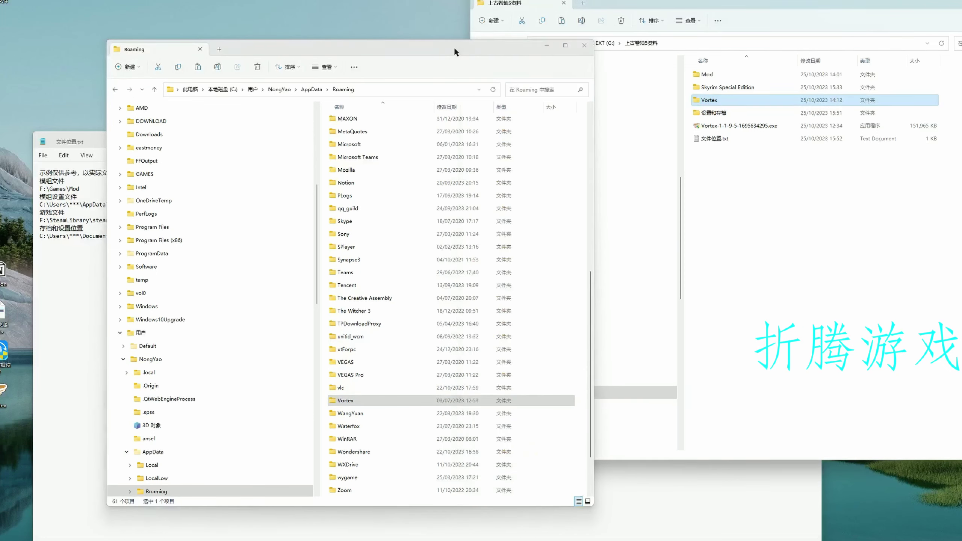
pyautogui.moveTo(594, 266); pyautogui.dragTo(670, 269)
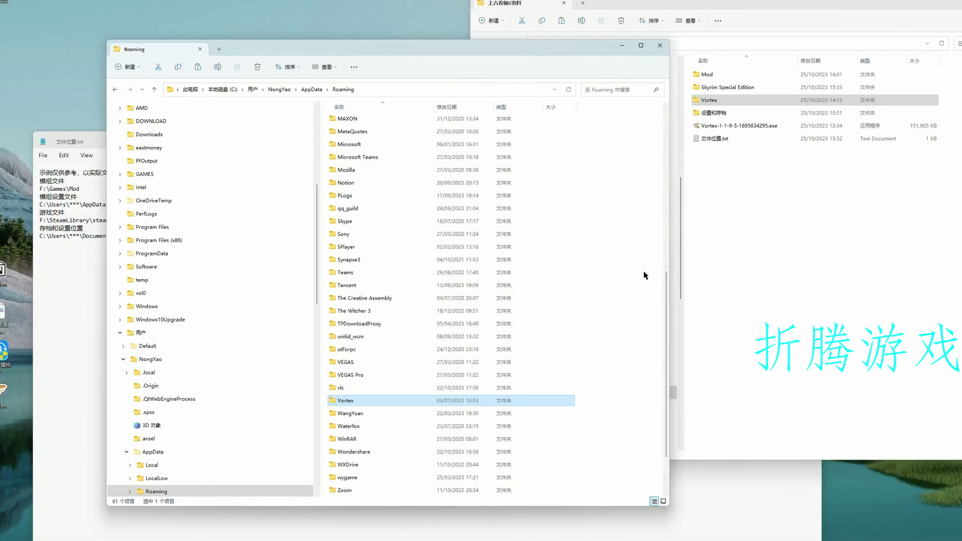
pyautogui.click(615, 312)
pyautogui.hotkey('ctrl', 'v')
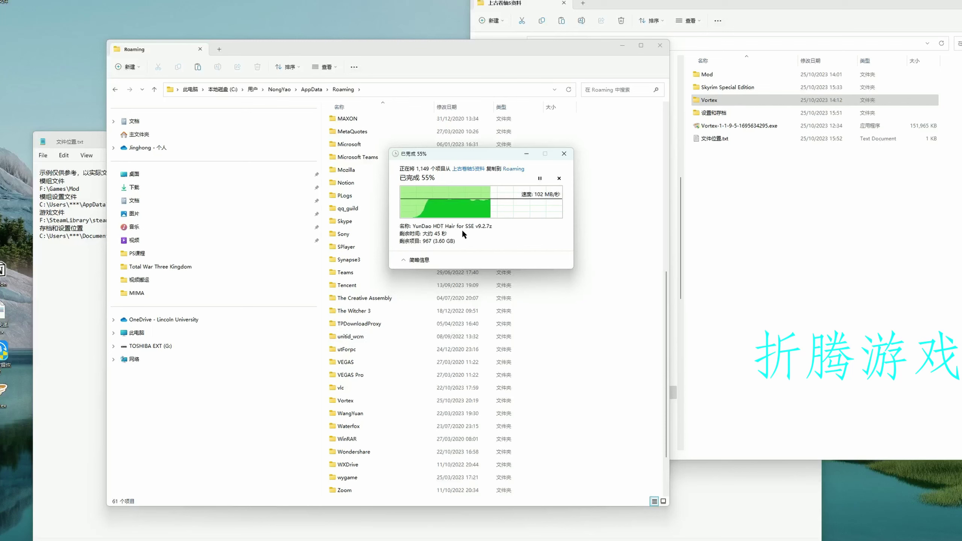
pyautogui.click(463, 199)
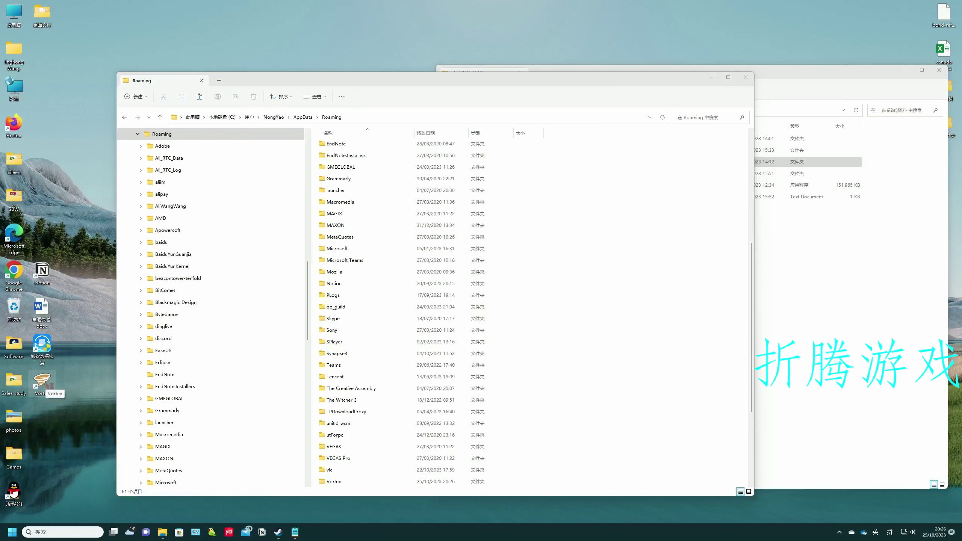
# Step: Switch to Vortex, open its mods list and view the details of the authentication error
pyautogui.doubleClick(42, 384)
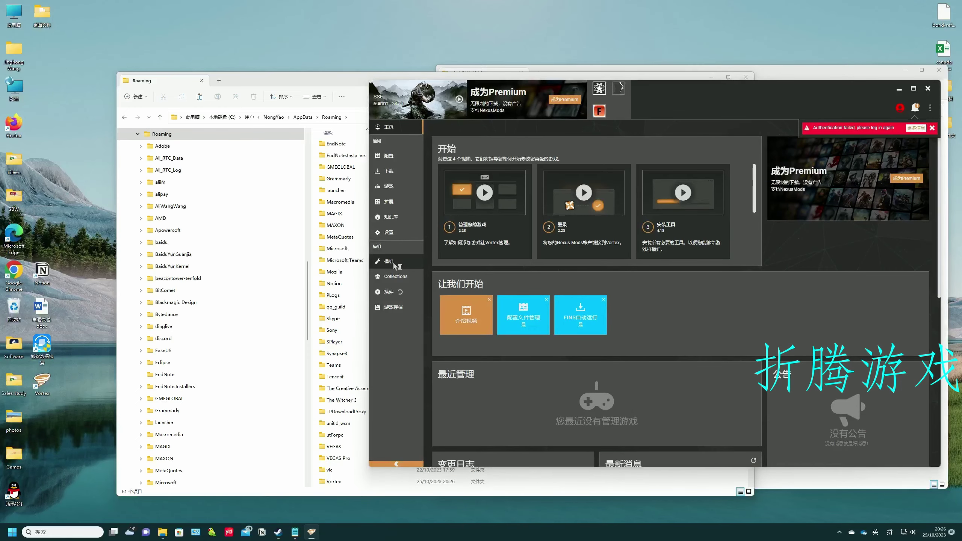
pyautogui.click(394, 265)
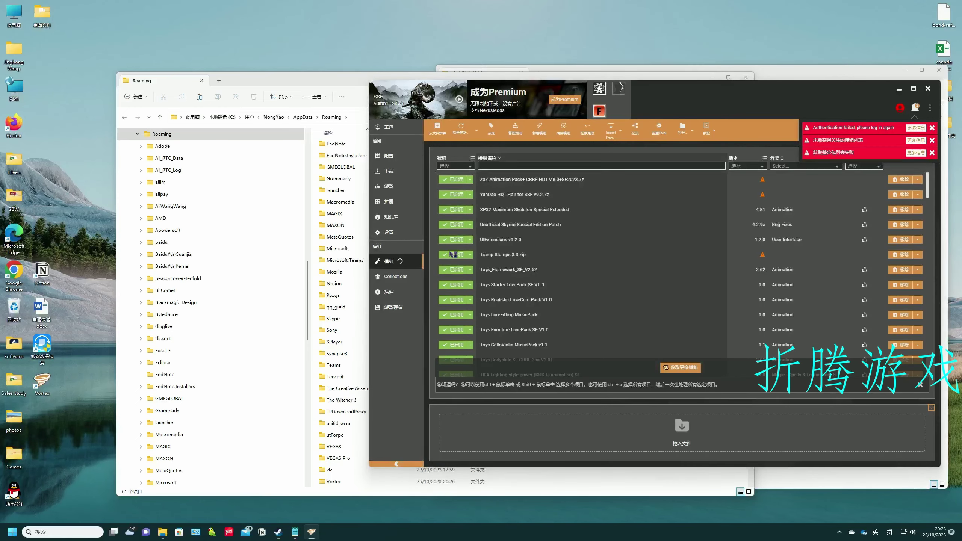
pyautogui.click(916, 129)
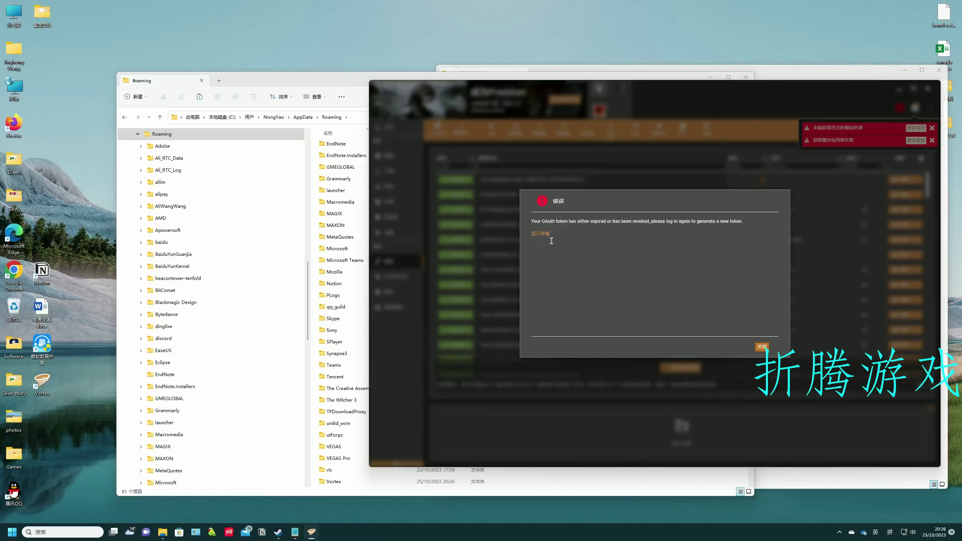
pyautogui.click(541, 234)
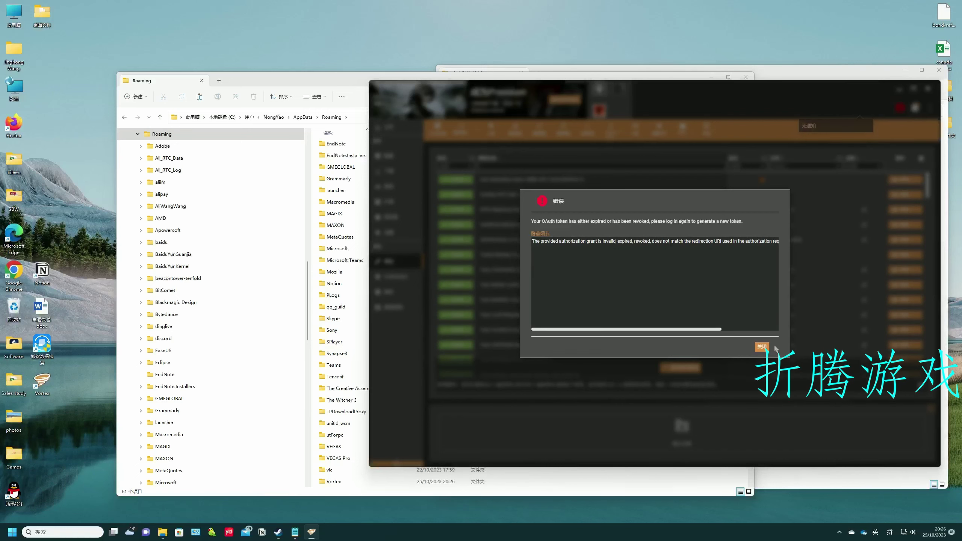
pyautogui.click(762, 347)
# Step: Log in to the Nexus Mods account from Vortex and authorise Vortex to use it
pyautogui.click(899, 109)
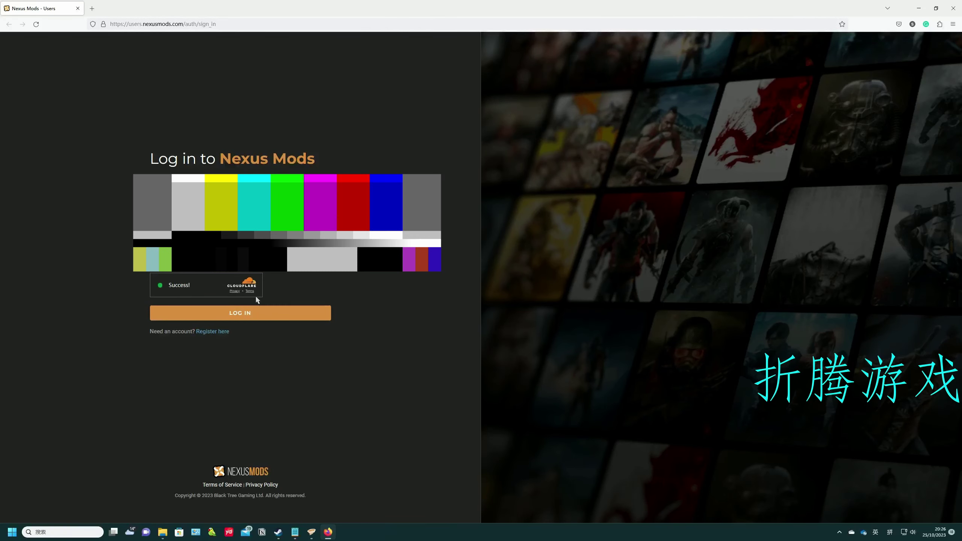
pyautogui.click(248, 314)
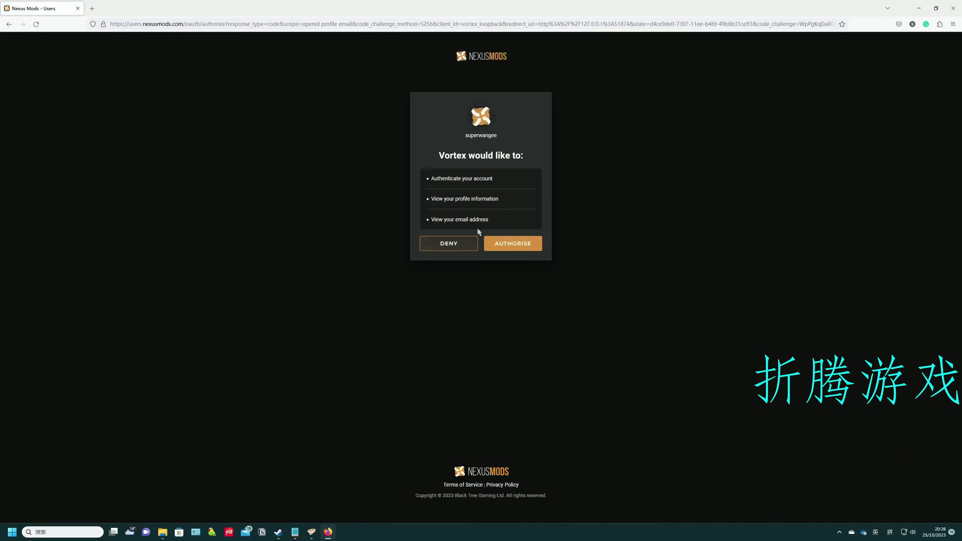
pyautogui.click(506, 247)
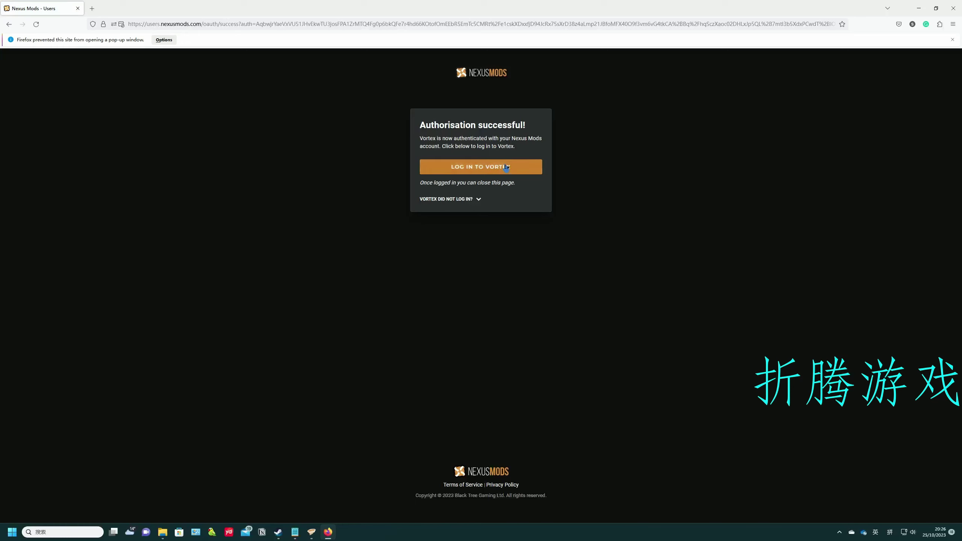
pyautogui.click(504, 170)
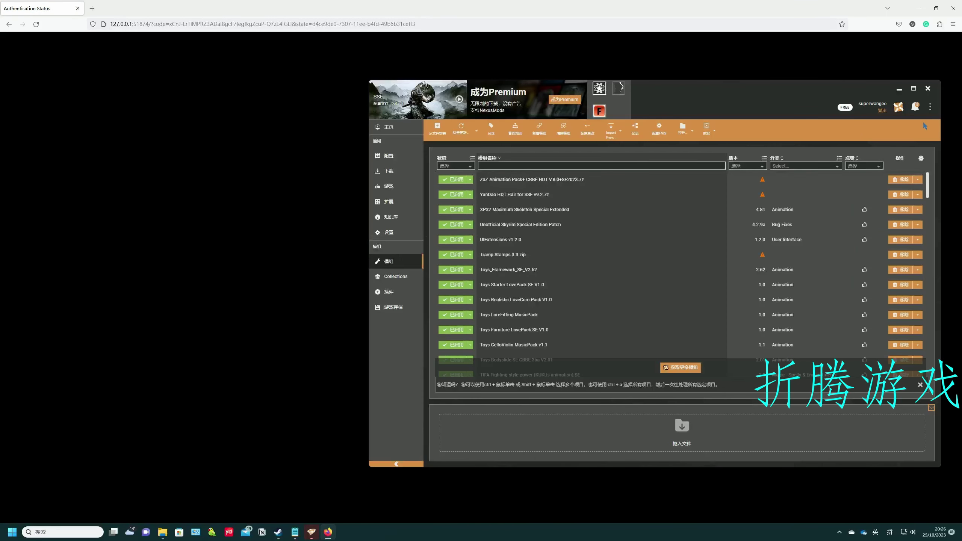
# Step: Look through the restored mods list to its end and close the browser
pyautogui.scroll(-15, 556, 226)
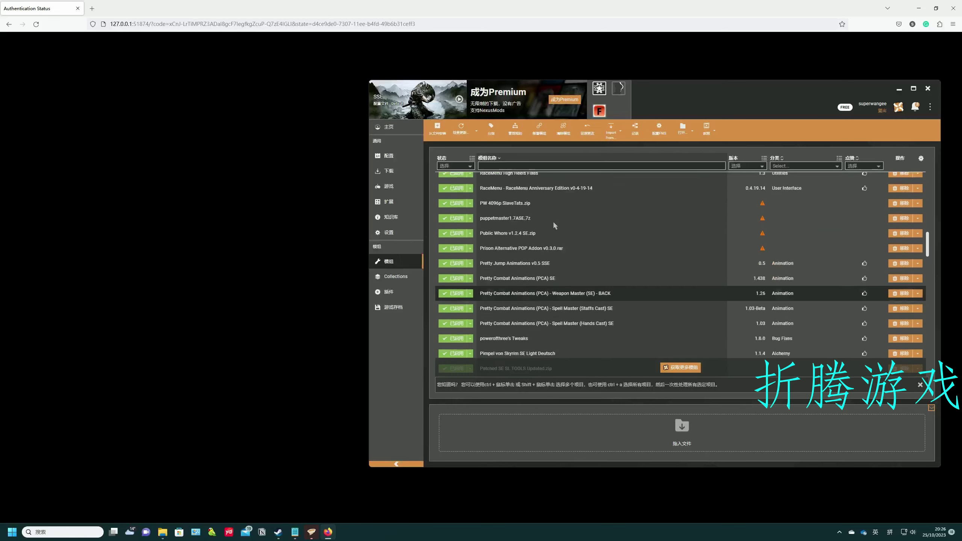
pyautogui.scroll(-15, 554, 225)
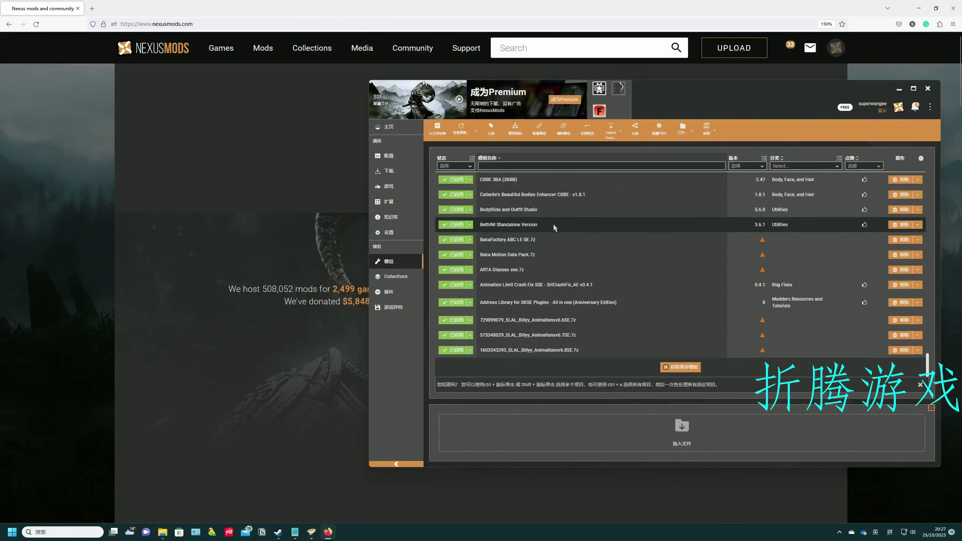
pyautogui.click(920, 7)
# Step: Enable the disabled plugins from 12FemaleBrows.esp through FMS_FemaleMakeupSuite.esp, including EstrusChaurus.esp, EVGConditionalIdles.esp and Expressive Facegen Morphs.esl
pyautogui.click(390, 291)
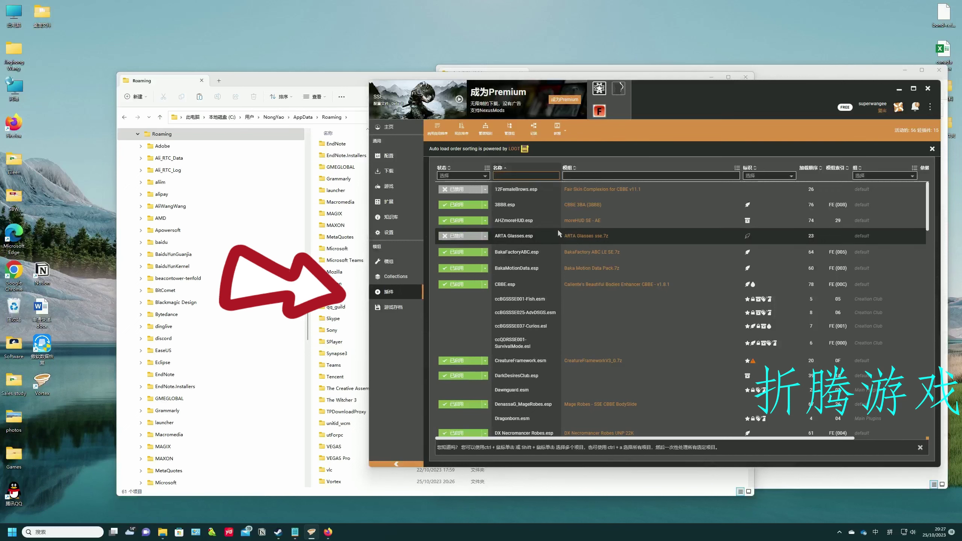
pyautogui.click(485, 189)
pyautogui.click(483, 202)
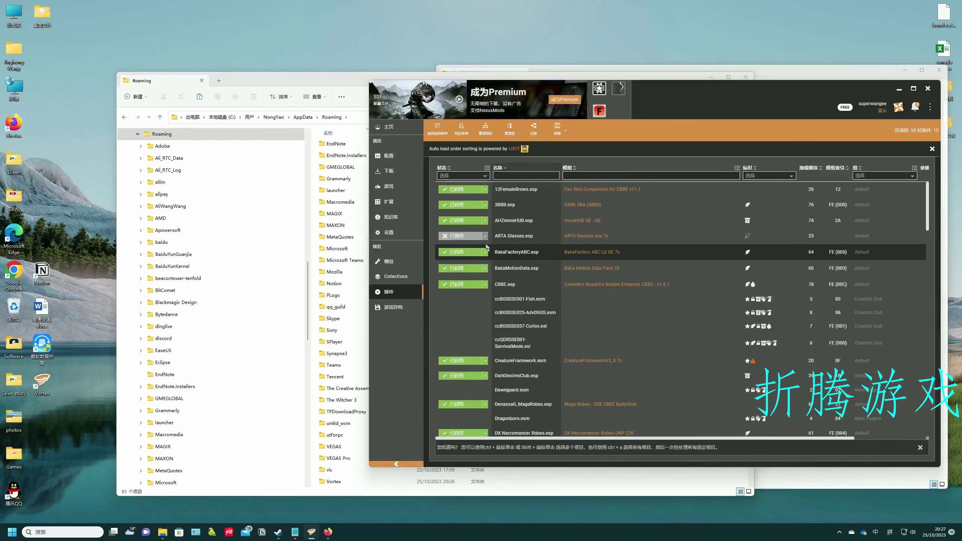
pyautogui.scroll(-5, 487, 246)
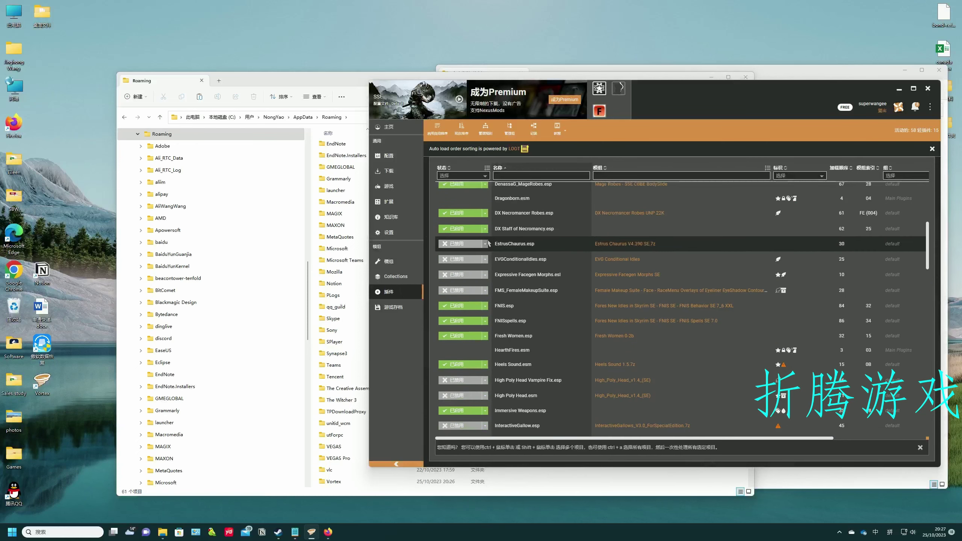
pyautogui.click(485, 244)
pyautogui.click(485, 255)
pyautogui.click(485, 260)
pyautogui.click(485, 271)
pyautogui.click(485, 274)
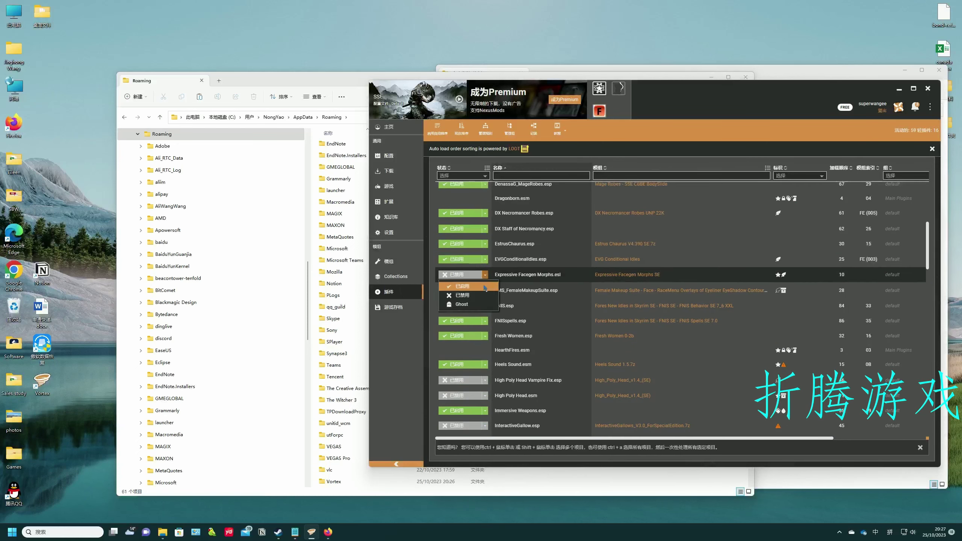
pyautogui.click(485, 288)
pyautogui.click(485, 290)
# Step: Enable the plugins High Poly Head Vampire Fix.esp, High Poly Head.esm, InteractiveGallow.esp and LazyHeels.esp
pyautogui.scroll(-3, 487, 288)
pyautogui.click(485, 267)
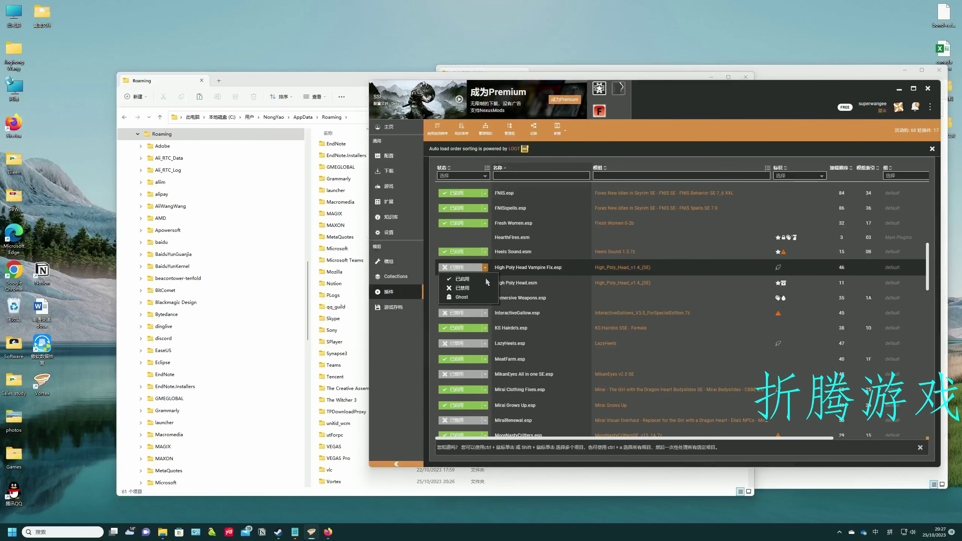
pyautogui.click(488, 281)
pyautogui.click(484, 313)
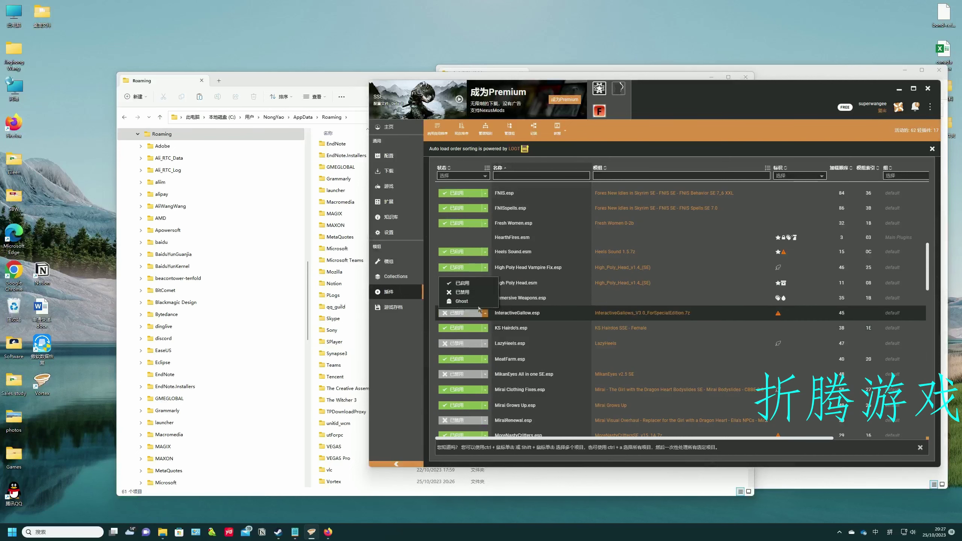
pyautogui.click(463, 283)
pyautogui.click(485, 343)
pyautogui.click(462, 314)
# Step: Enable the plugins MikanEyes All in one SE.esp, MiraiRenewal.esp and NK_HornSlider.esp
pyautogui.scroll(-3, 484, 268)
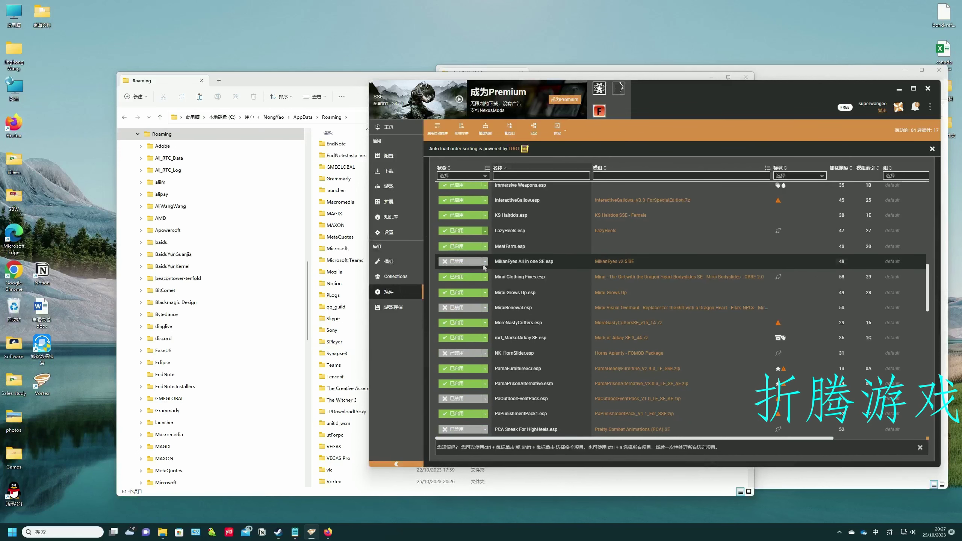
pyautogui.click(485, 262)
pyautogui.click(463, 277)
pyautogui.click(485, 307)
pyautogui.click(463, 279)
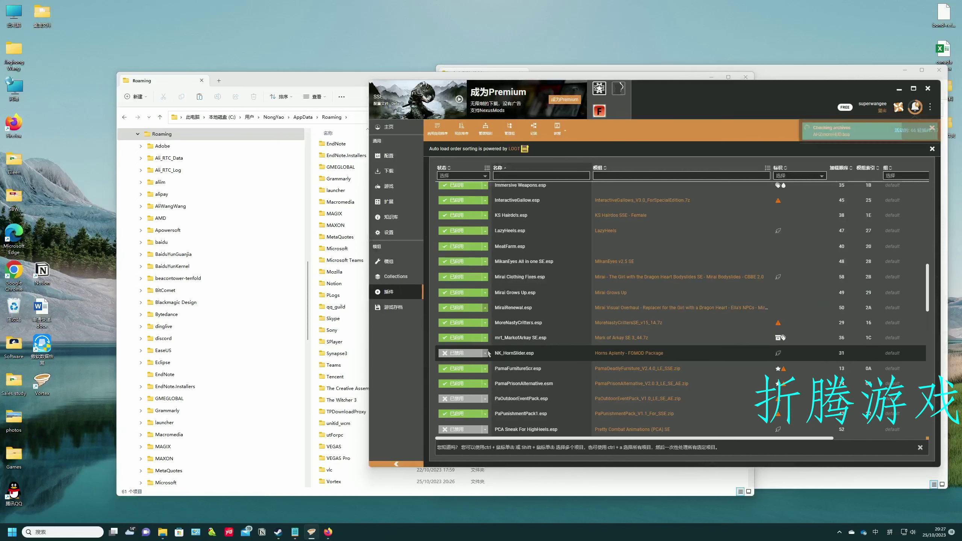
pyautogui.click(485, 353)
pyautogui.click(462, 323)
# Step: Enable the plugins PaOutdoorEventPack.esp, PCA Sneak For HighHeels.esp and Prison Alternative POP Addon.esp
pyautogui.scroll(-3, 487, 322)
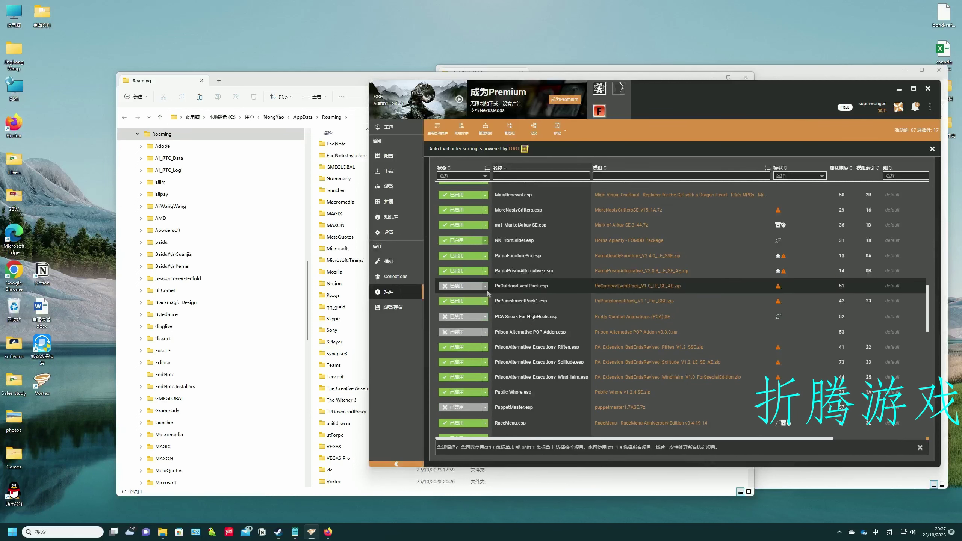
pyautogui.click(485, 285)
pyautogui.click(463, 295)
pyautogui.click(485, 316)
pyautogui.click(463, 296)
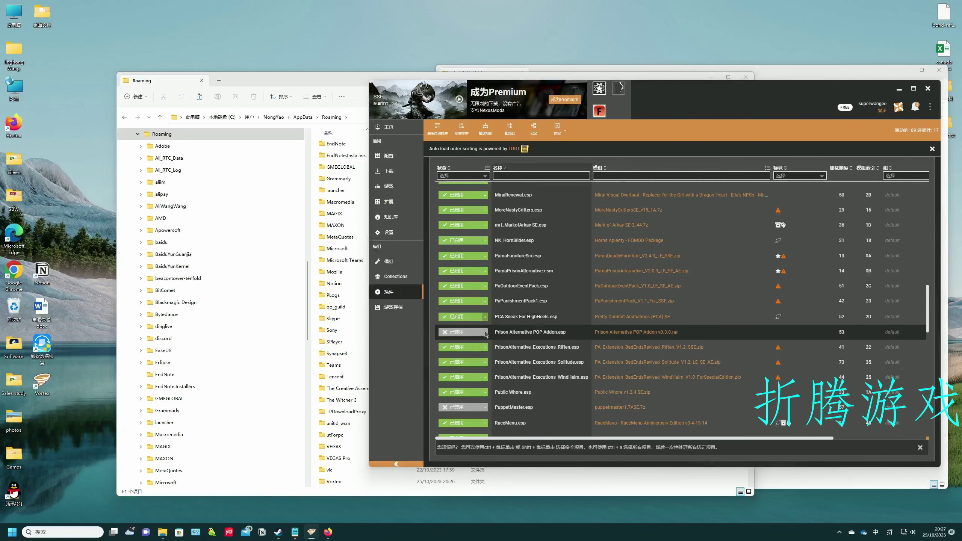
pyautogui.click(485, 332)
pyautogui.click(463, 309)
# Step: Enable the plugins PuppetMaster.esp and SFO_SkinFeatureOverlays.esp
pyautogui.scroll(-5, 490, 316)
pyautogui.scroll(2, 490, 316)
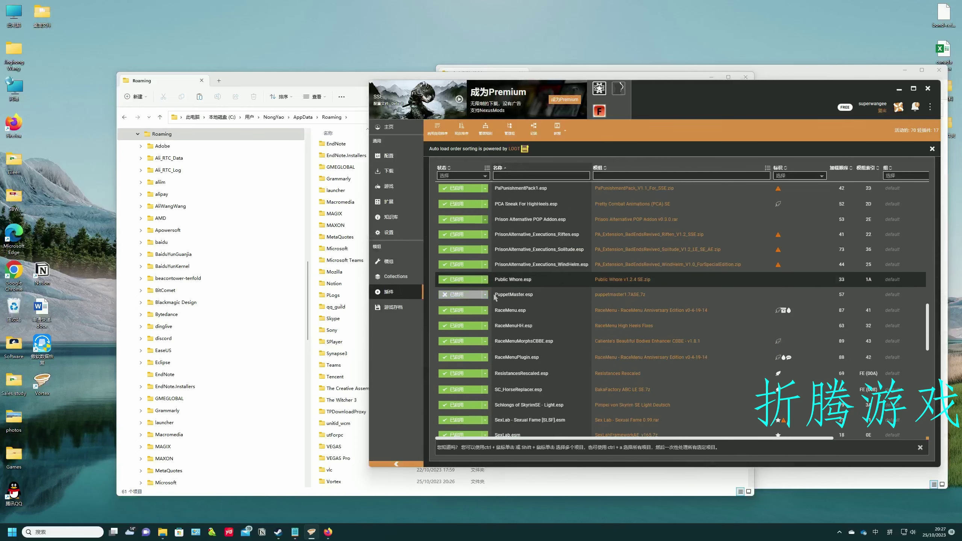
pyautogui.click(485, 294)
pyautogui.click(463, 306)
pyautogui.scroll(-2, 490, 304)
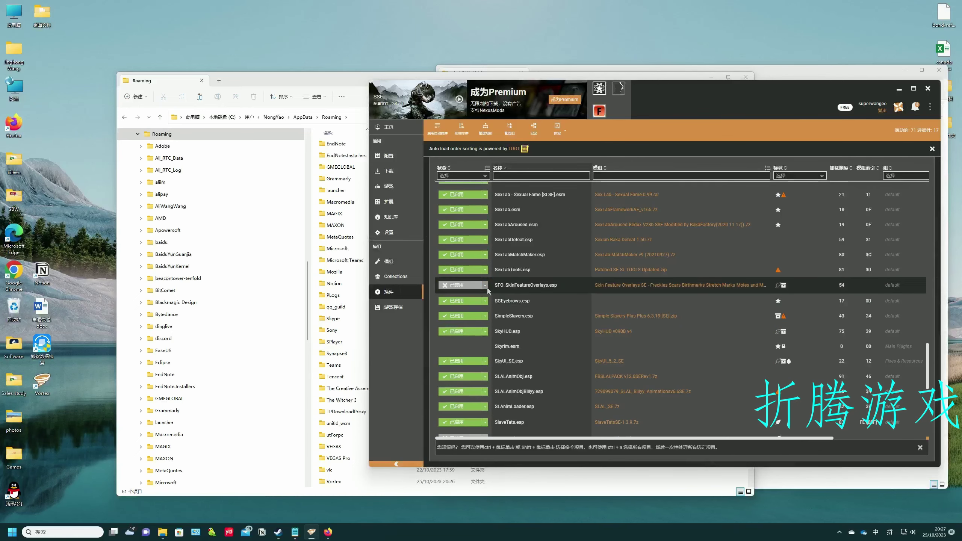
pyautogui.click(485, 282)
pyautogui.click(463, 292)
# Step: Enable the plugins SOSPhysicsManager.esp and TIFA Fighting style power.esp
pyautogui.scroll(-5, 488, 299)
pyautogui.click(485, 213)
pyautogui.click(463, 224)
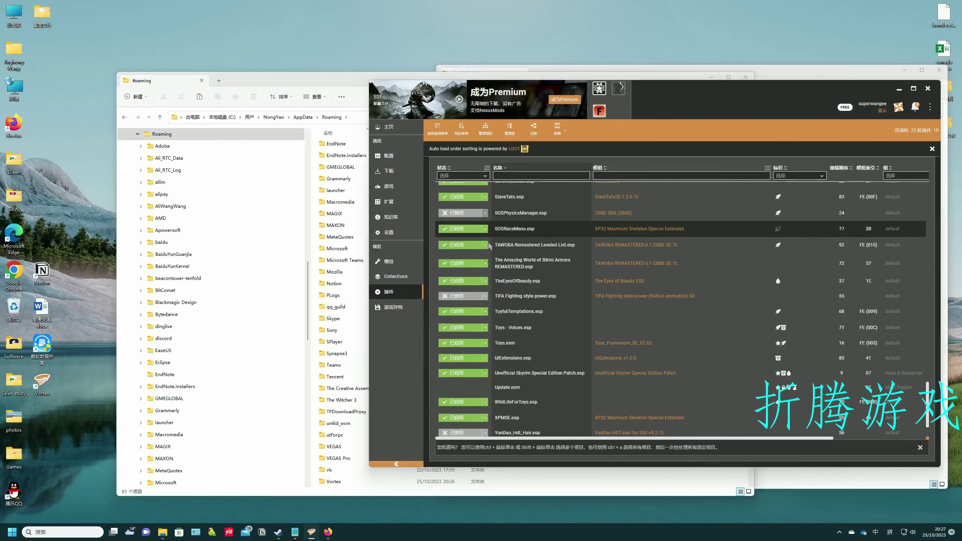
pyautogui.click(485, 296)
pyautogui.click(464, 308)
# Step: Enable the last disabled plugins in the list, YunDao_Hdt_Hair.esp and zzEstrus.esp
pyautogui.scroll(-3, 487, 323)
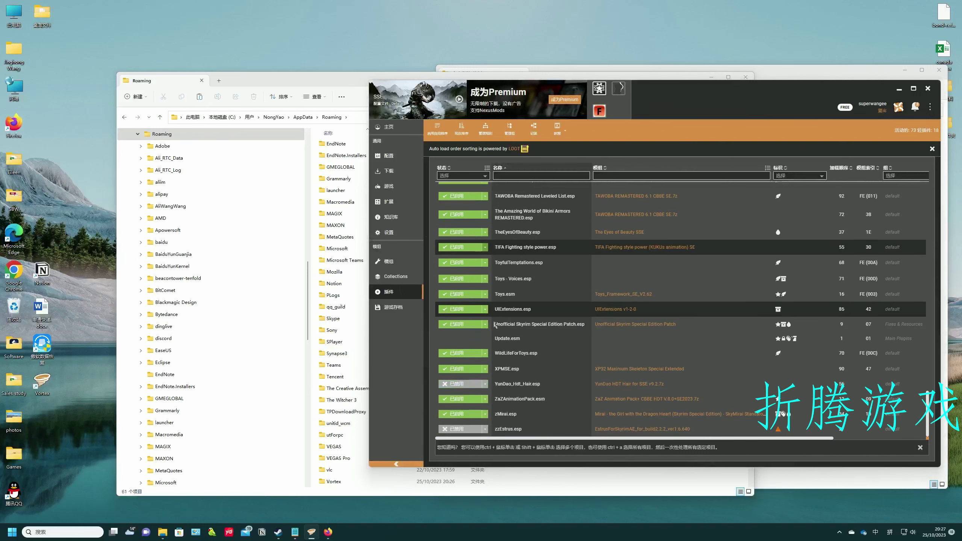
pyautogui.click(485, 385)
pyautogui.click(462, 354)
pyautogui.click(486, 429)
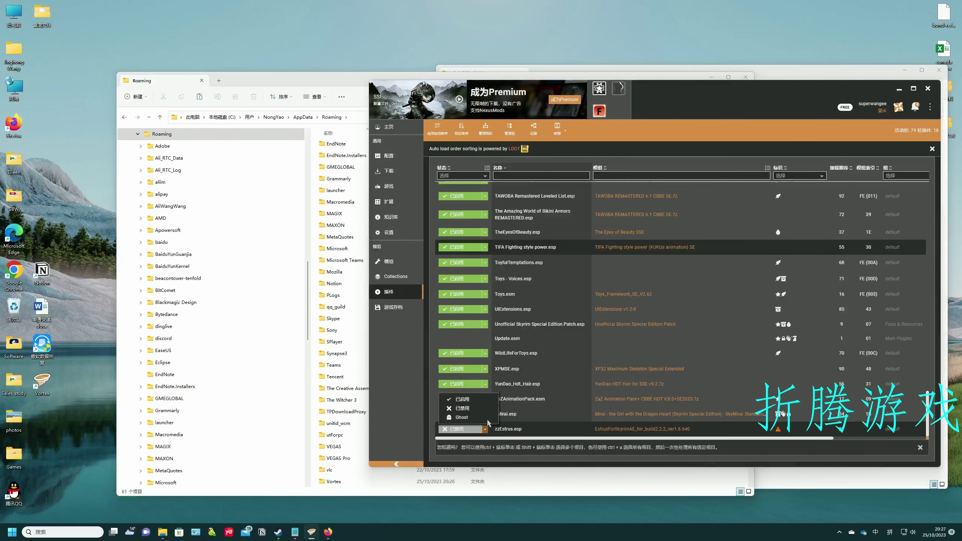
pyautogui.click(463, 399)
pyautogui.scroll(10, 549, 235)
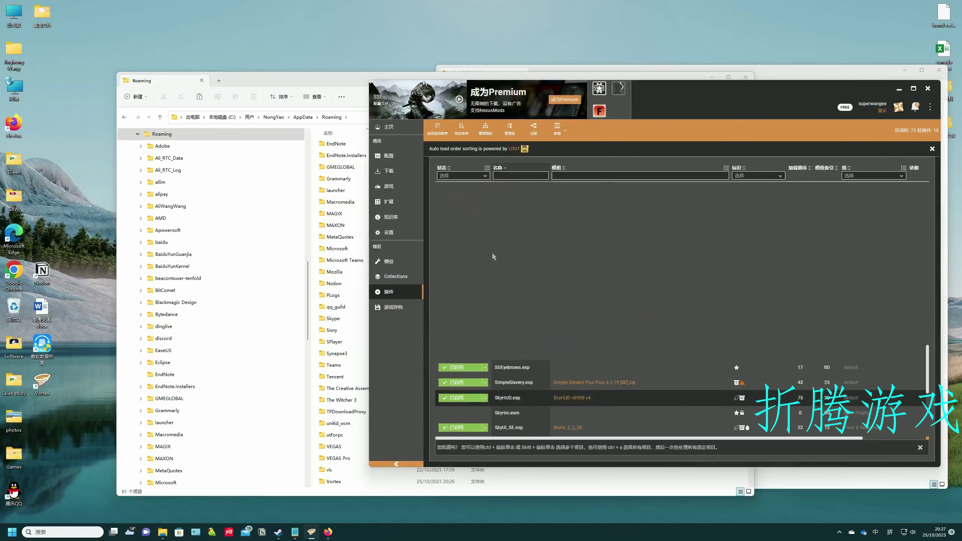
# Step: Return to the mods list, launch Skyrim from Vortex and continue the most recent saved game
pyautogui.click(403, 261)
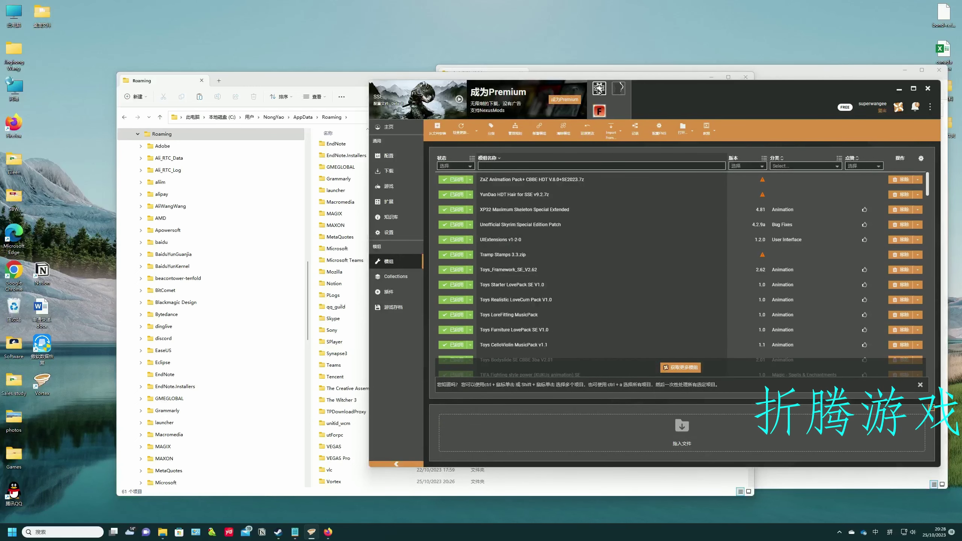
pyautogui.click(599, 88)
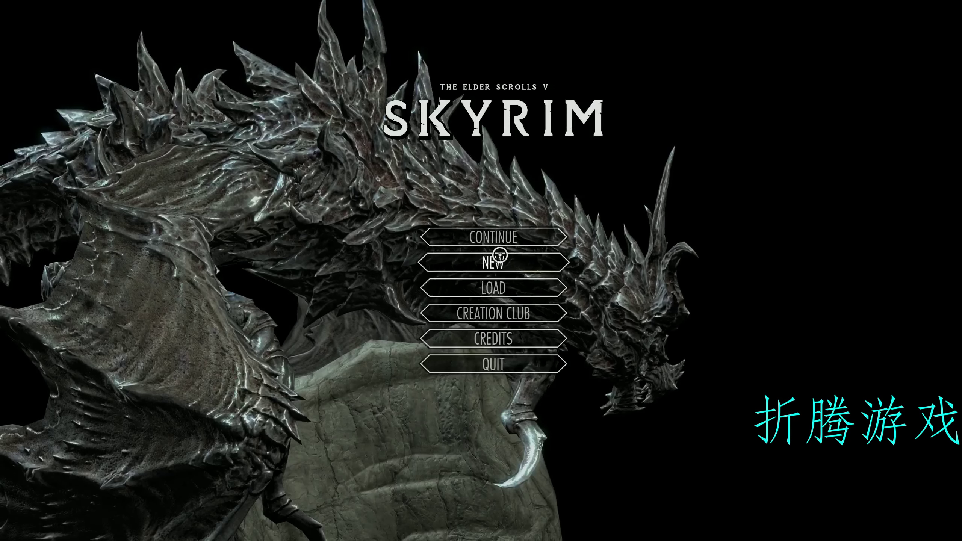
pyautogui.click(494, 236)
pyautogui.click(686, 489)
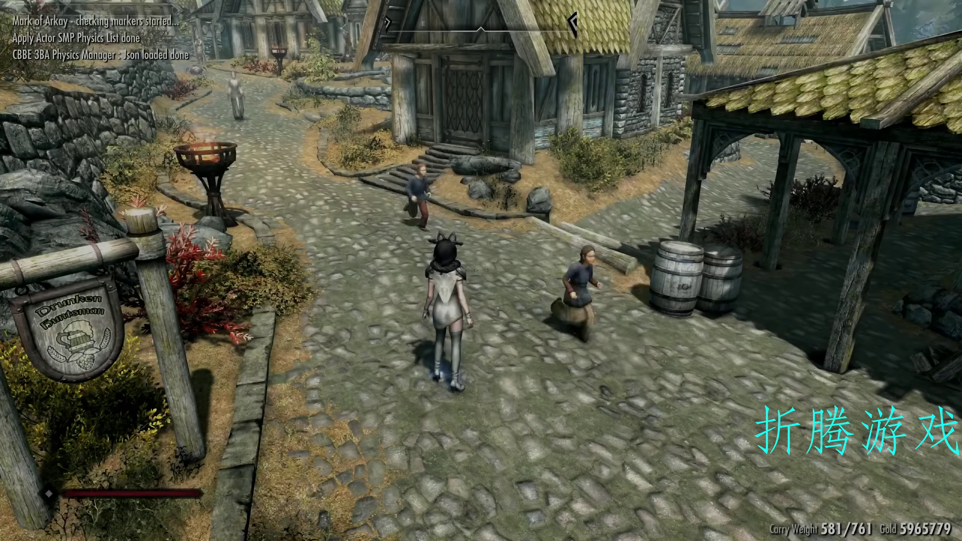
# Step: Run through Whiterun to the blacksmith Adrianne Avenicci and start trading with her
pyautogui.press('w')
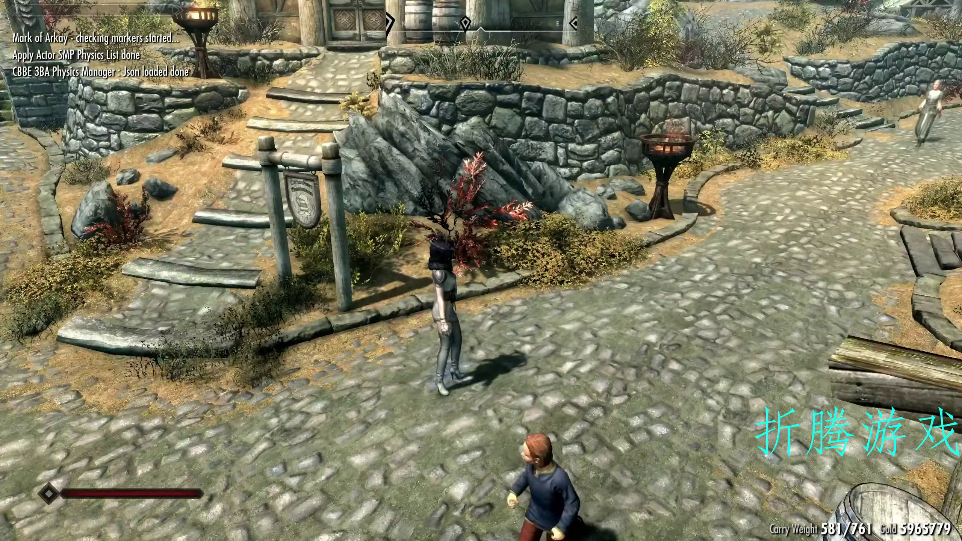
pyautogui.press('w')
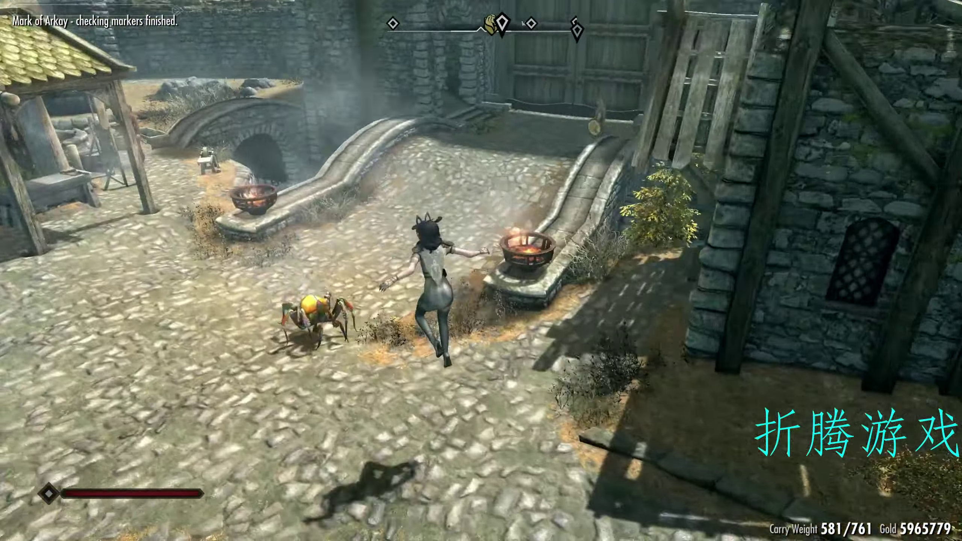
pyautogui.press('w')
pyautogui.press('e')
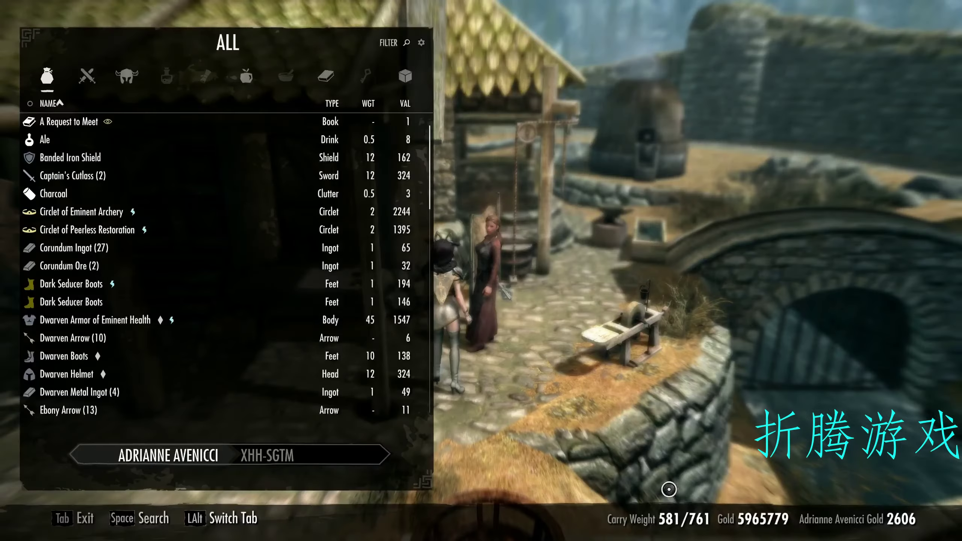
# Step: Switch the trade list to the character's own potions and sort them by value, highest first
pyautogui.press('alt')
pyautogui.click(167, 76)
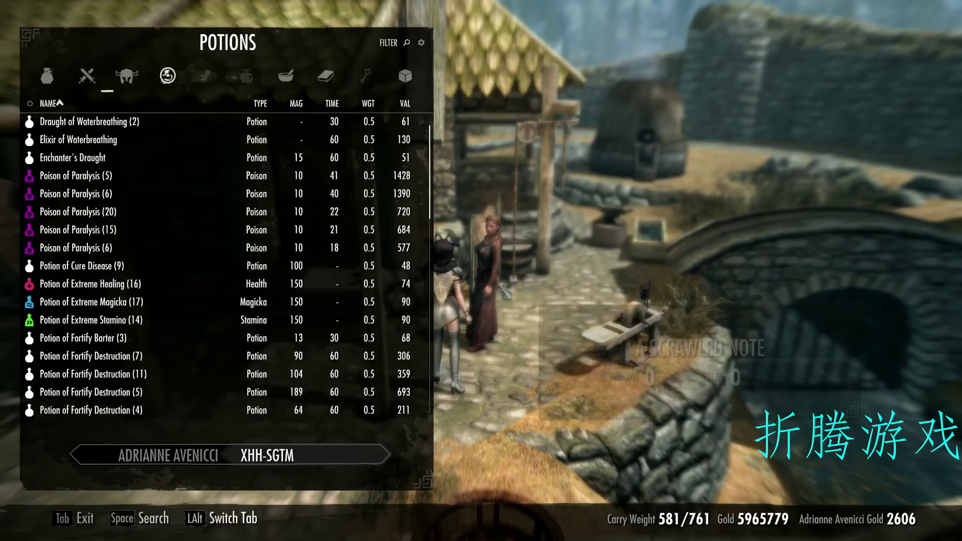
pyautogui.click(405, 103)
pyautogui.scroll(-6, 247, 251)
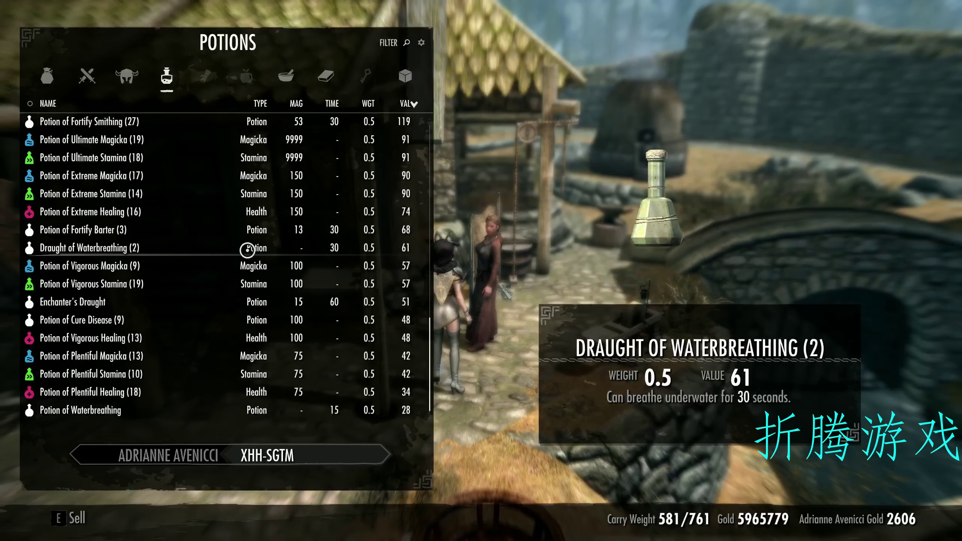
pyautogui.scroll(3, 248, 250)
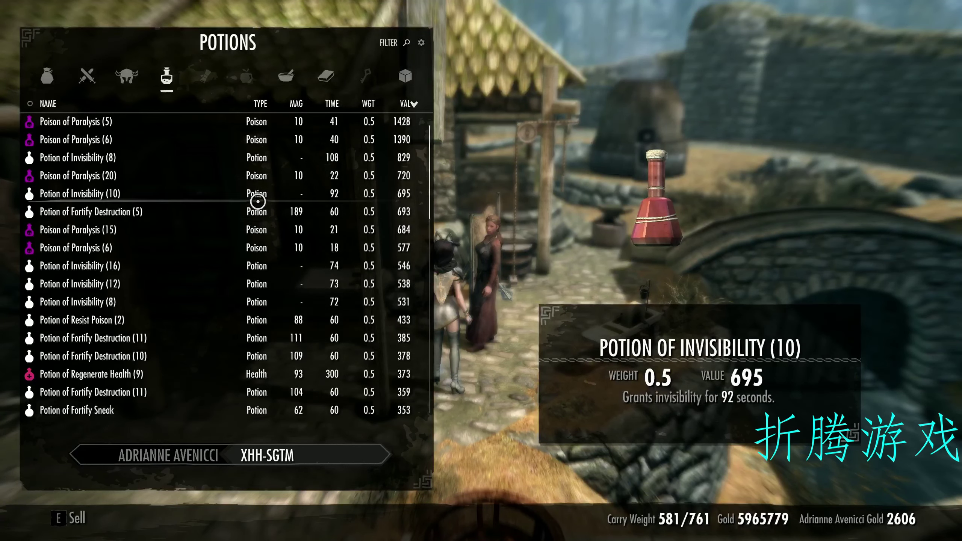
# Step: Sell part of the stack of Poison of Paralysis valued at 577 each to Adrianne Avenicci and end the trade
pyautogui.click(229, 252)
pyautogui.press('Left')
pyautogui.press('Left')
pyautogui.press('Left')
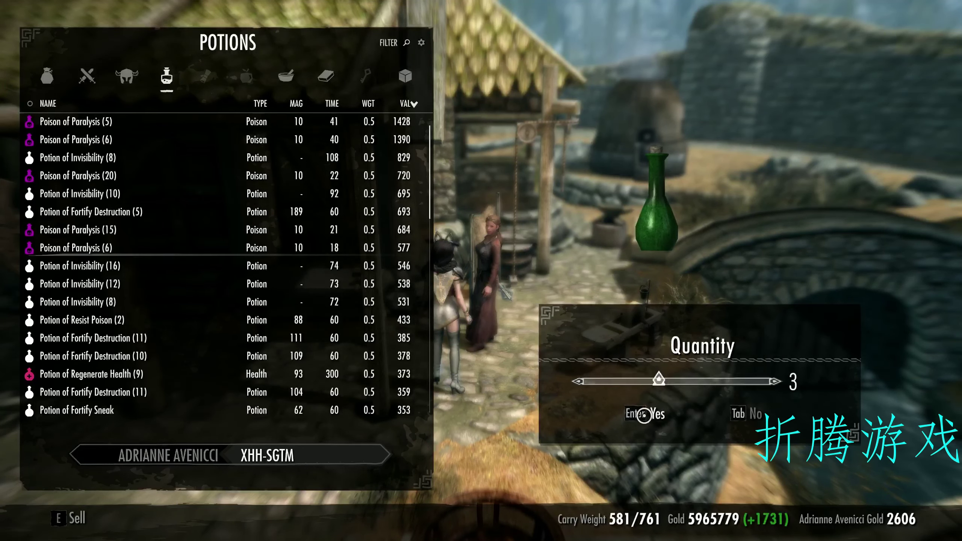
pyautogui.click(653, 417)
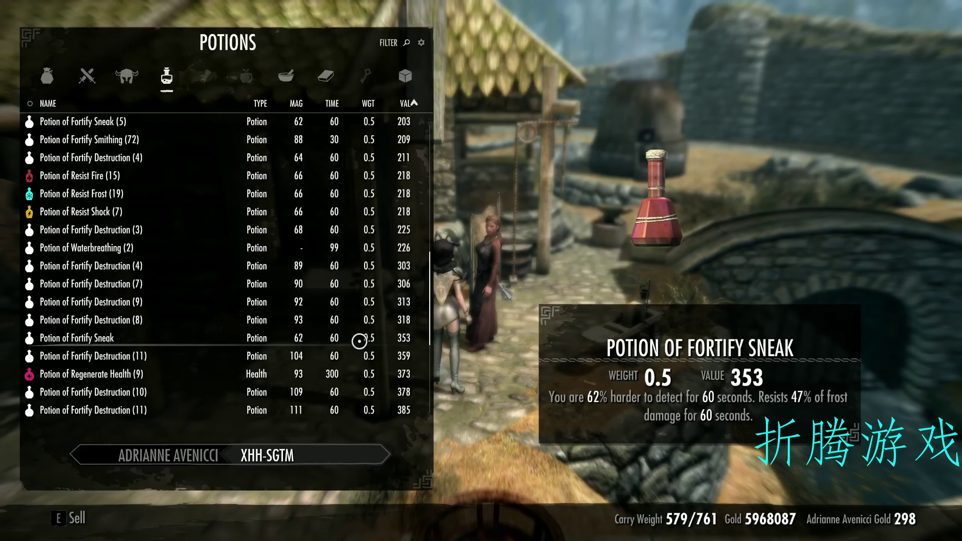
pyautogui.press('Tab')
# Step: Move around the Whiterun forge and talk to Adrianne Avenicci again to check character movement and dialogue
pyautogui.press('w')
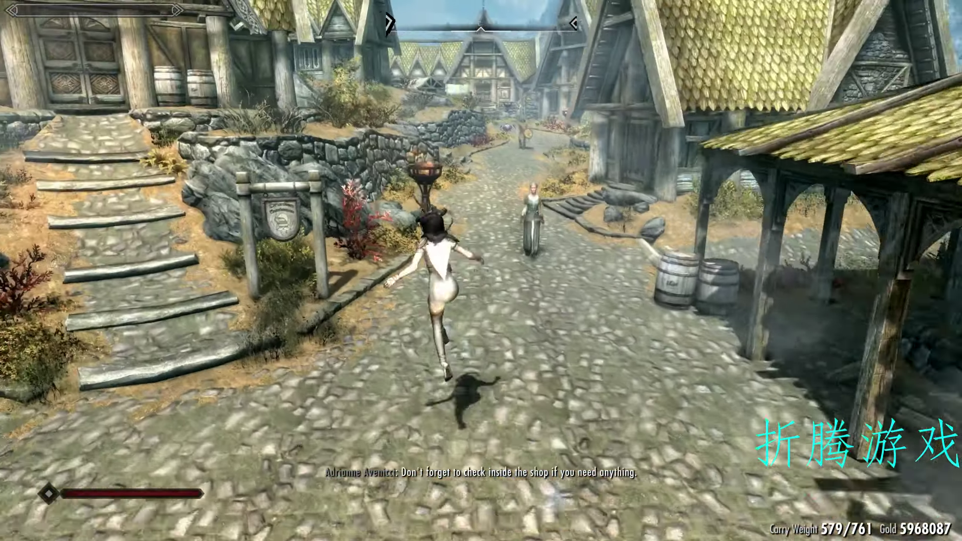
pyautogui.press('e')
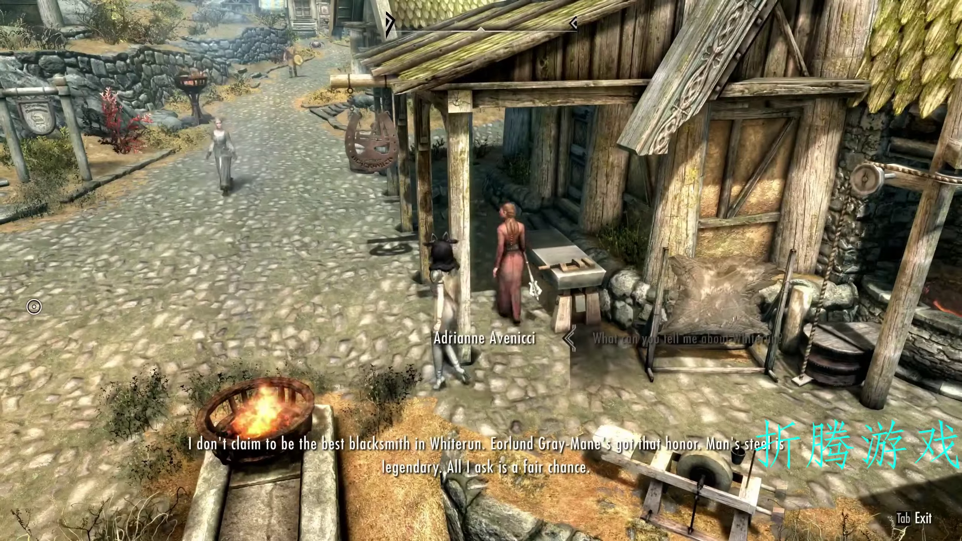
pyautogui.press('Tab')
pyautogui.press('w')
pyautogui.press('w')
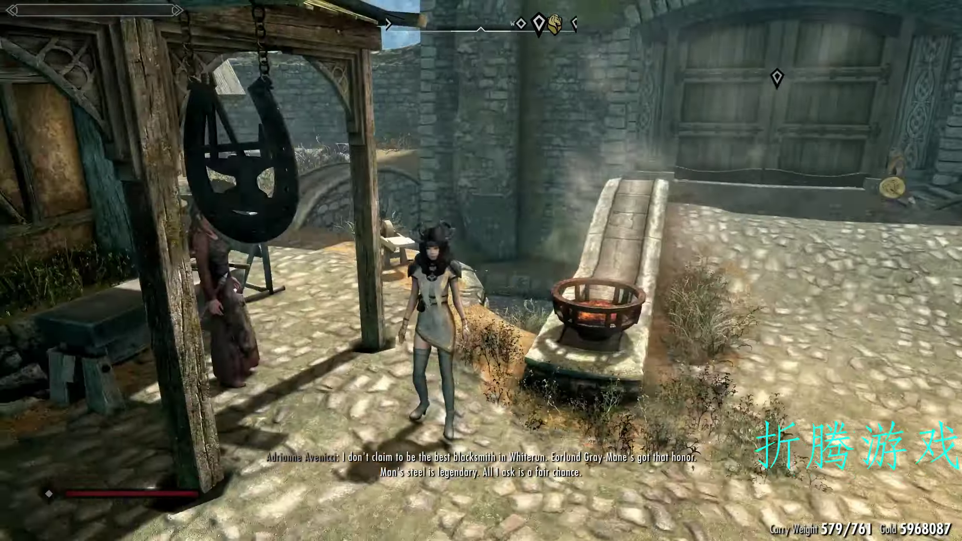
pyautogui.press('e')
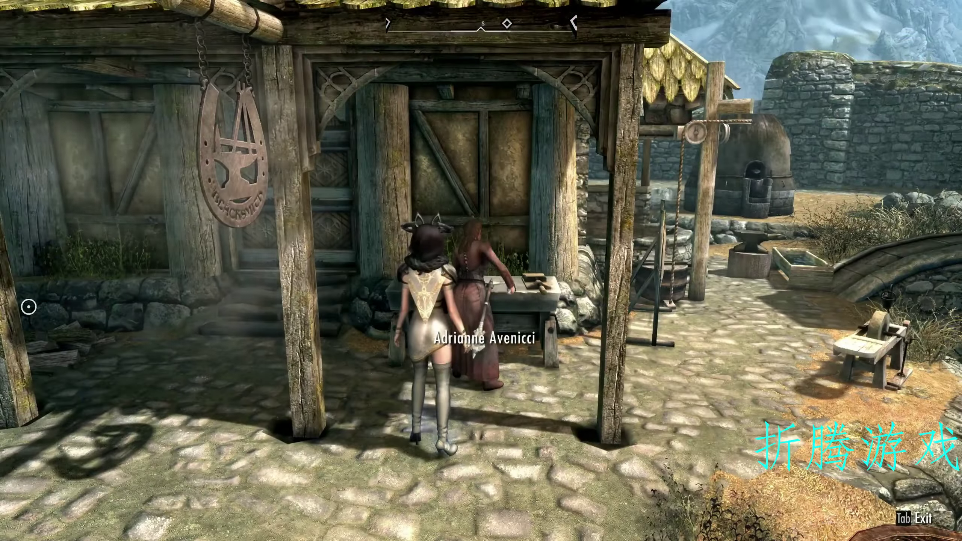
pyautogui.press('Tab')
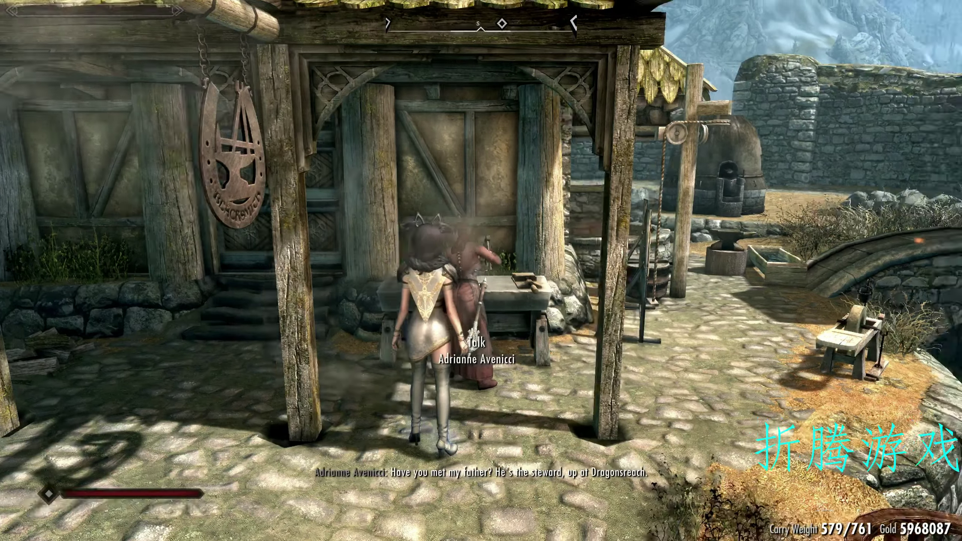
# Step: Go to the Whiterun gate and fast travel to Stonehill Bluff on the world map
pyautogui.press('w')
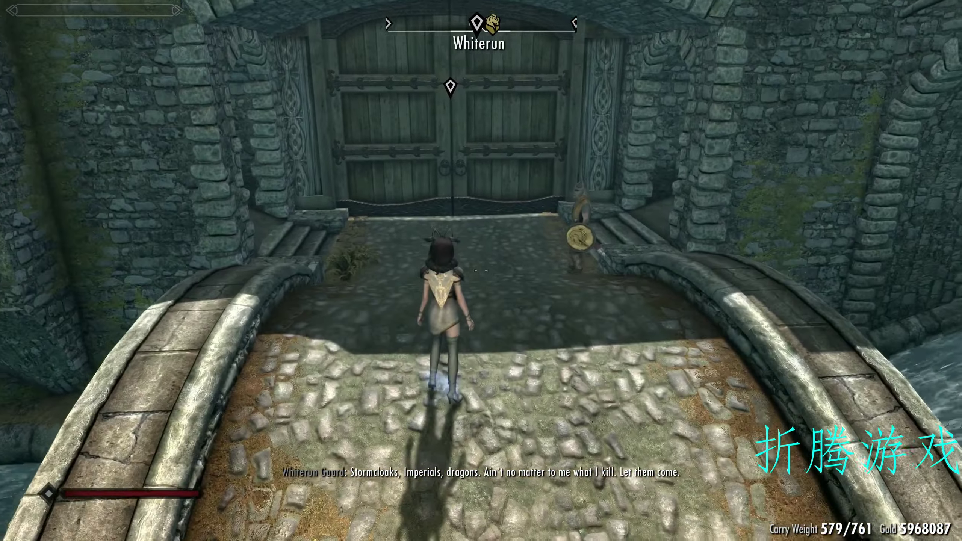
pyautogui.press('m')
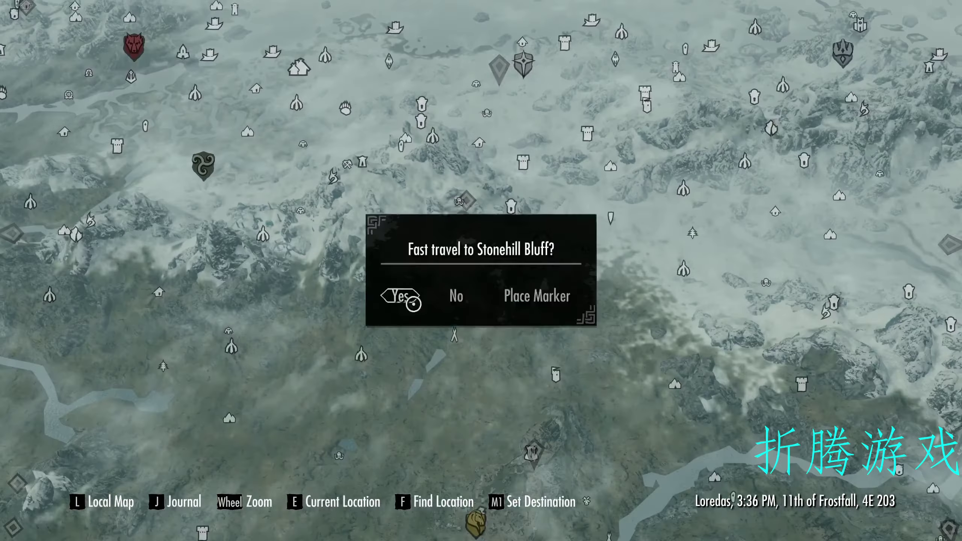
pyautogui.click(406, 298)
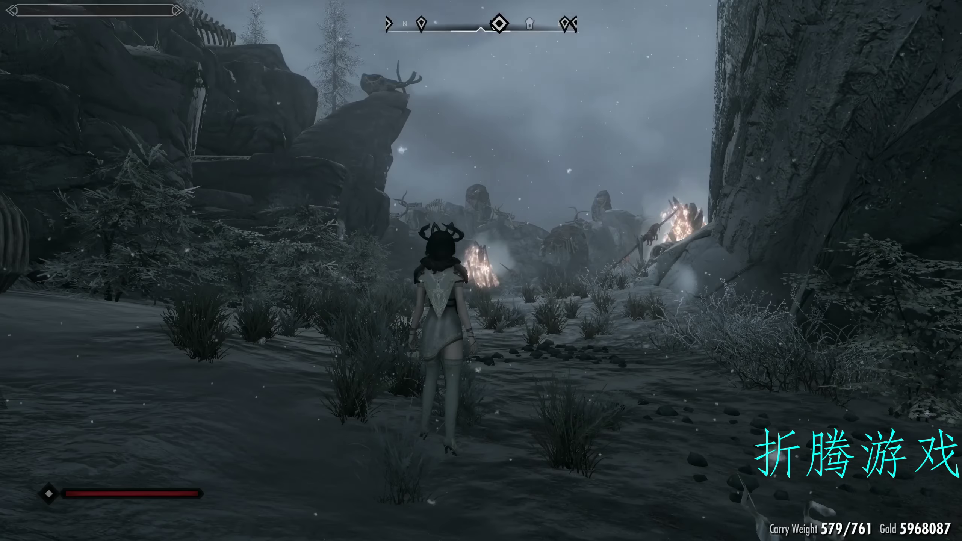
# Step: Cast combat spells from the favorites near Stonehill Bluff, including conjuring a storm atronach and a bound bow
pyautogui.press('q')
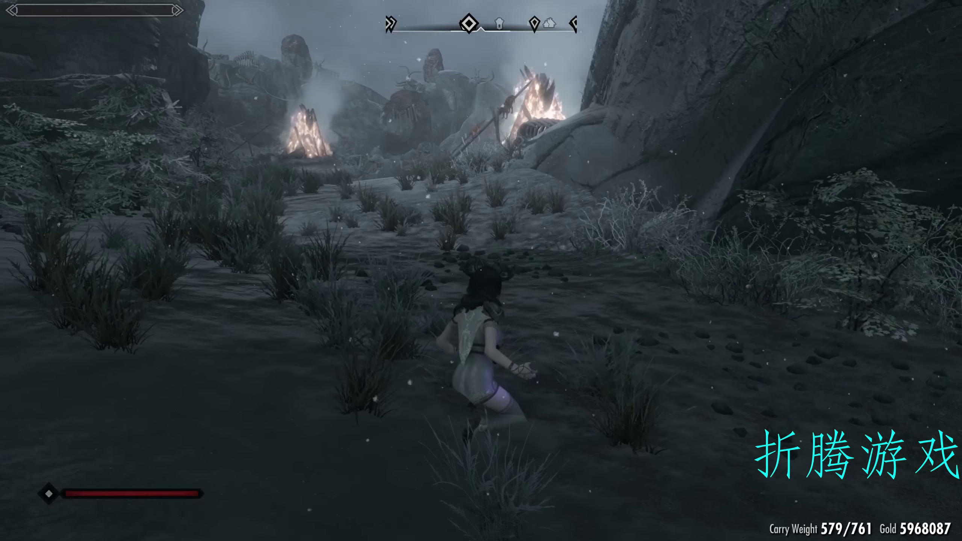
pyautogui.press('q')
pyautogui.scroll(-5, 140, 401)
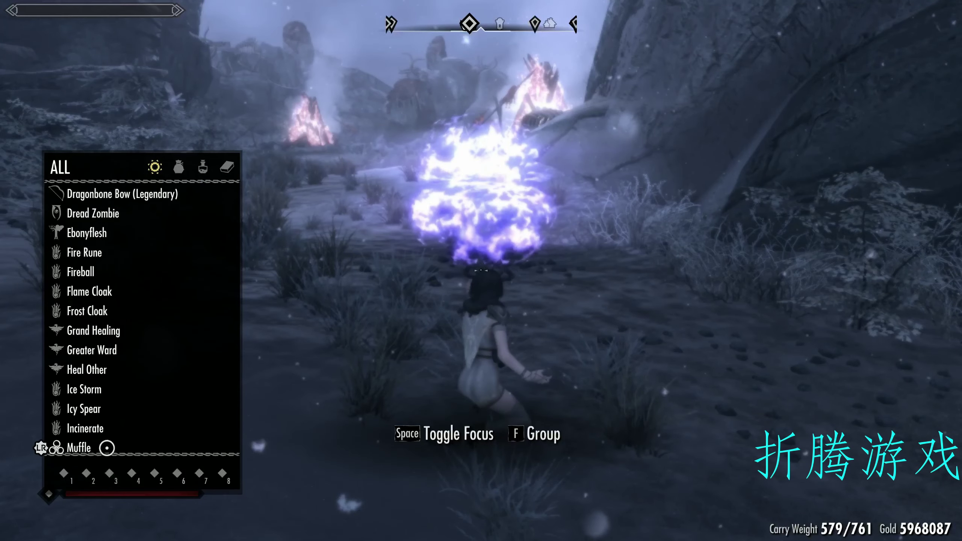
pyautogui.press('q')
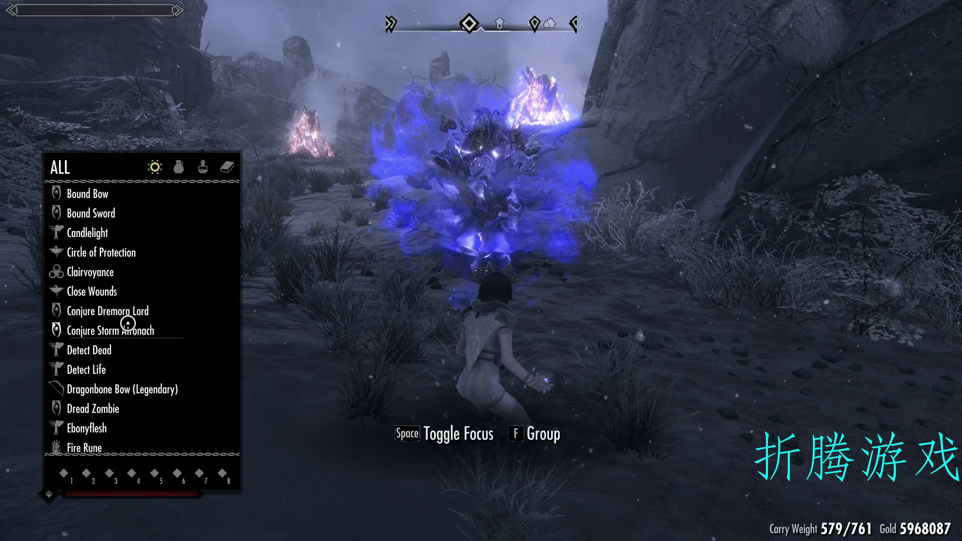
pyautogui.scroll(-3, 124, 362)
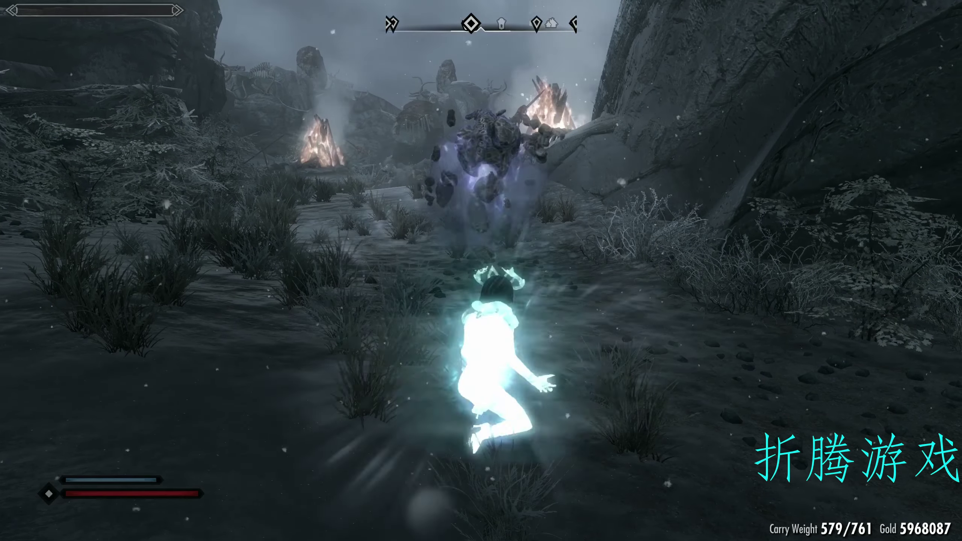
pyautogui.press('q')
pyautogui.press('q')
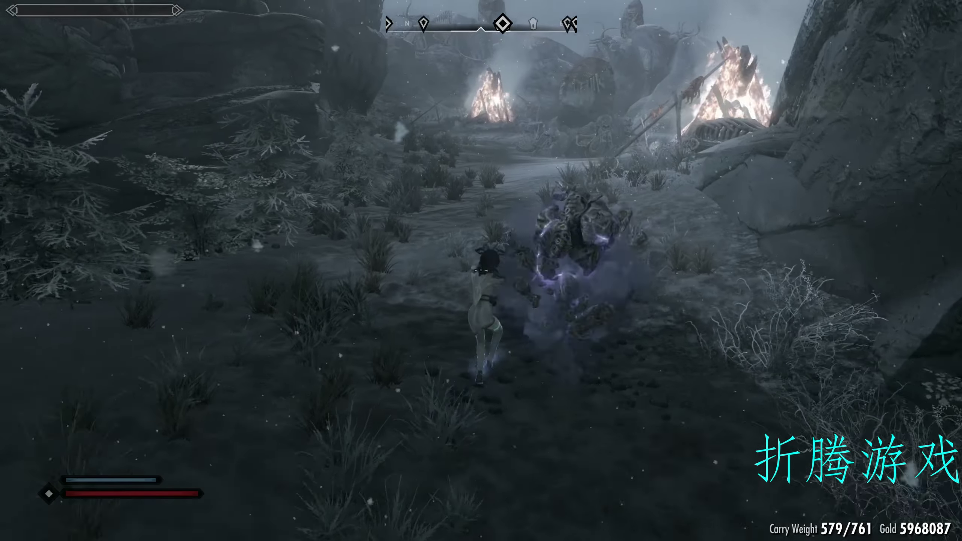
# Step: Kill the giant at Stonehill Bluff with the bound bow in first-person view and search its body for loot
pyautogui.press('f')
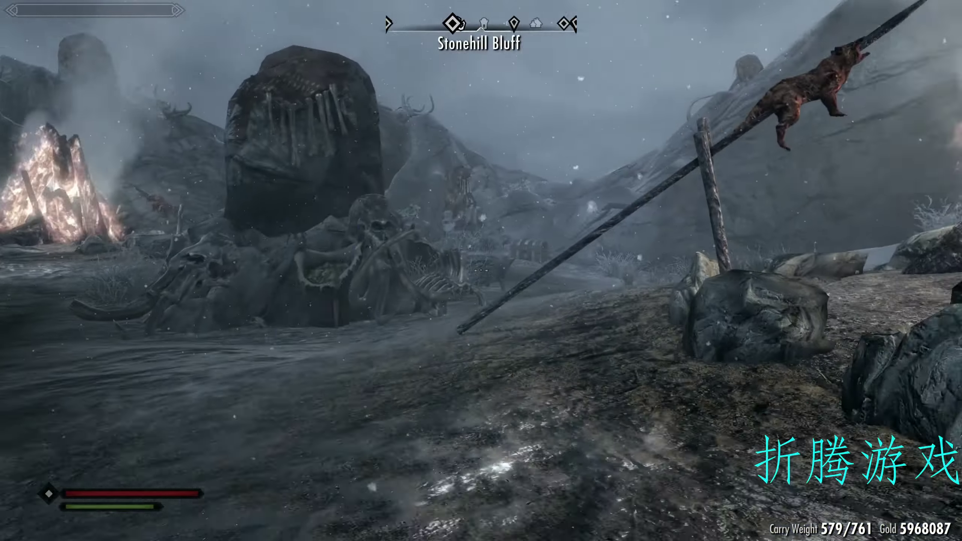
pyautogui.click(480, 270)
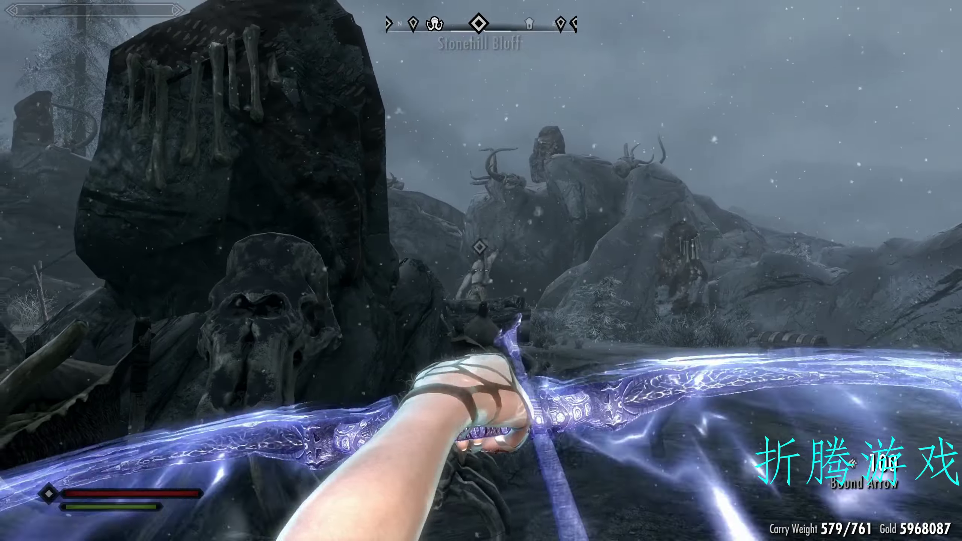
pyautogui.click(481, 271)
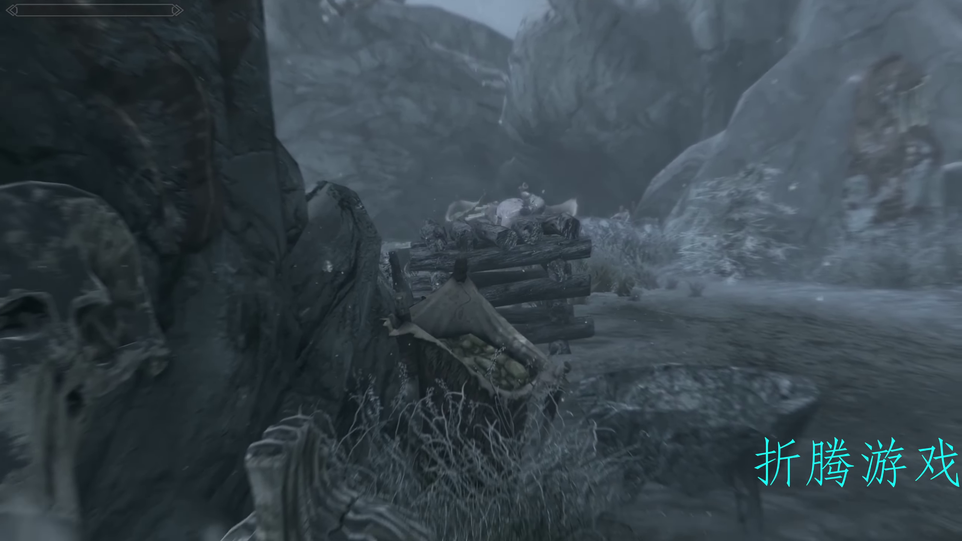
pyautogui.press('w')
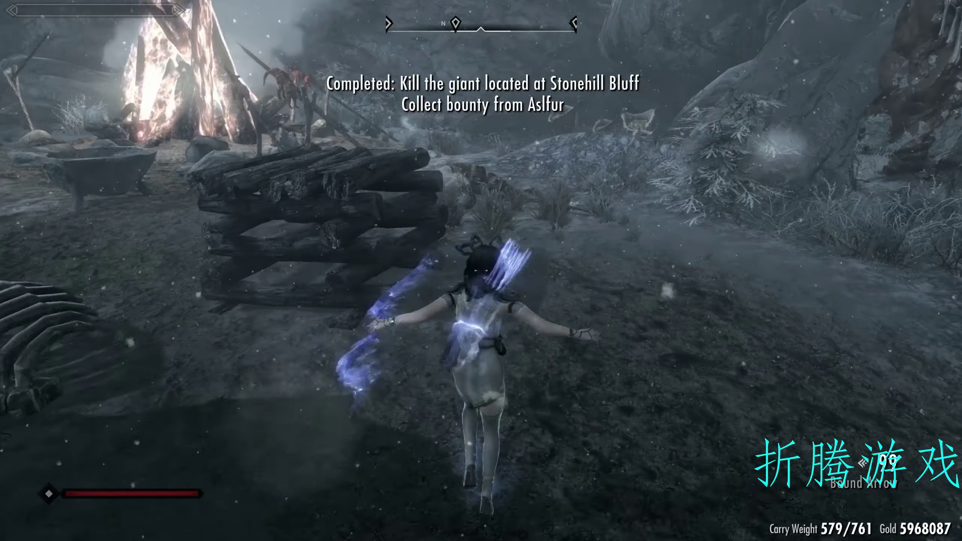
pyautogui.press('e')
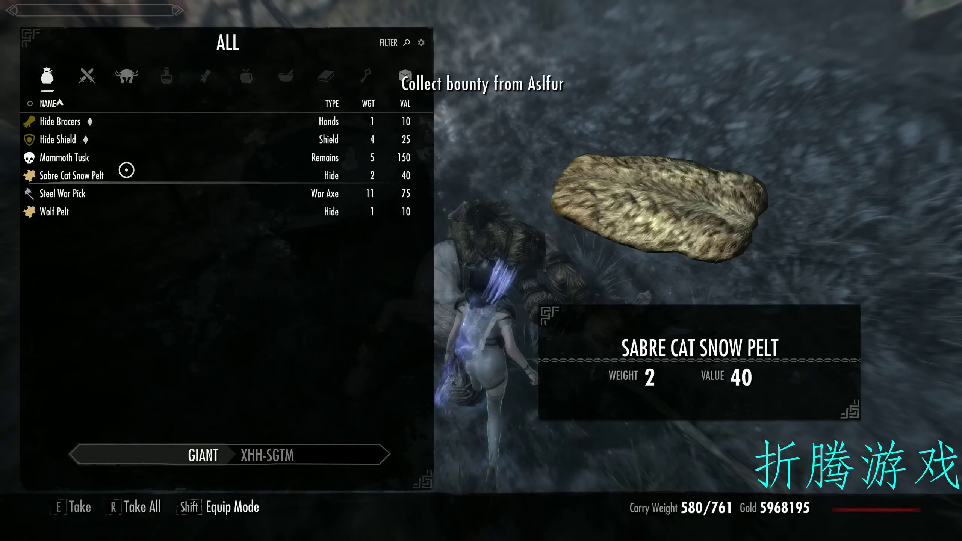